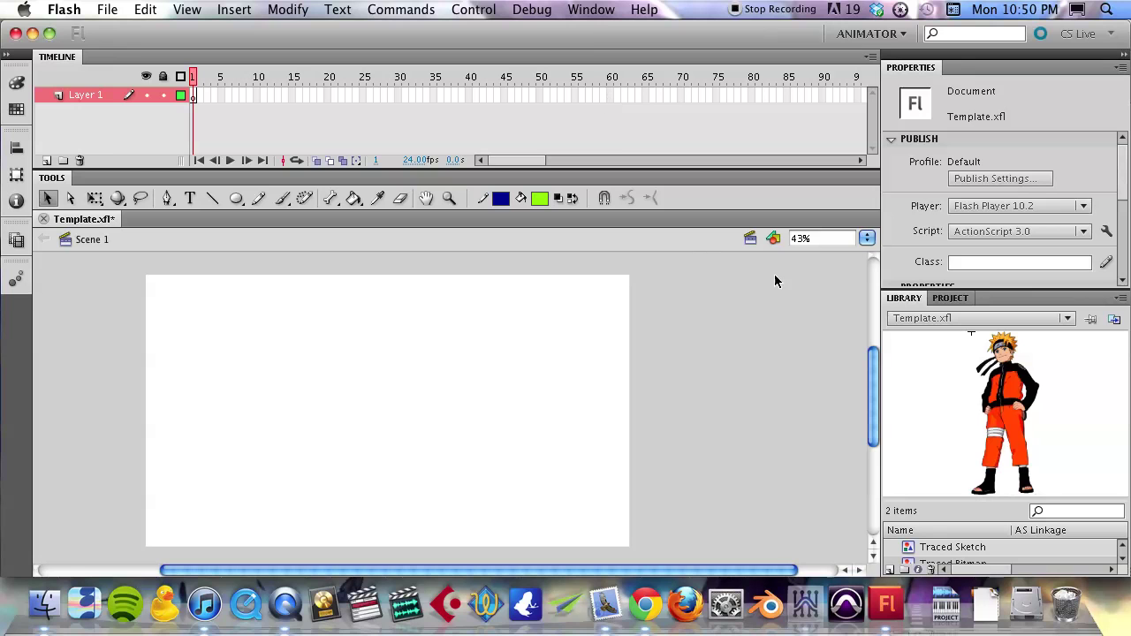
Preview the Traced Sketch library item, then switch to the YouTube tutorial in Chrome
drag(920, 499, 917, 453)
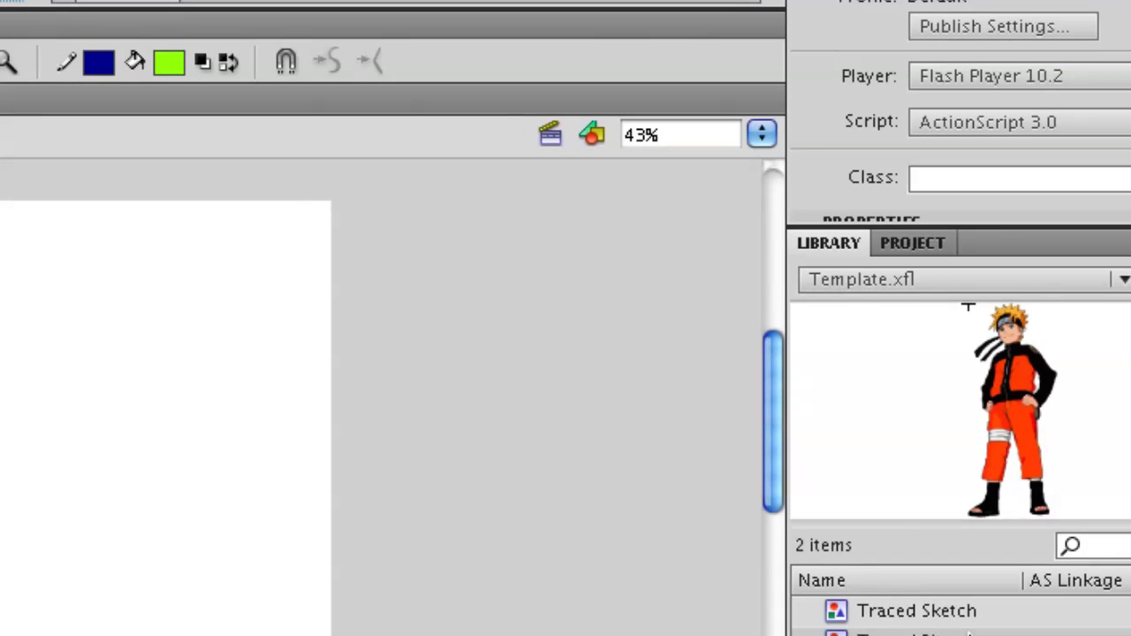
click(963, 609)
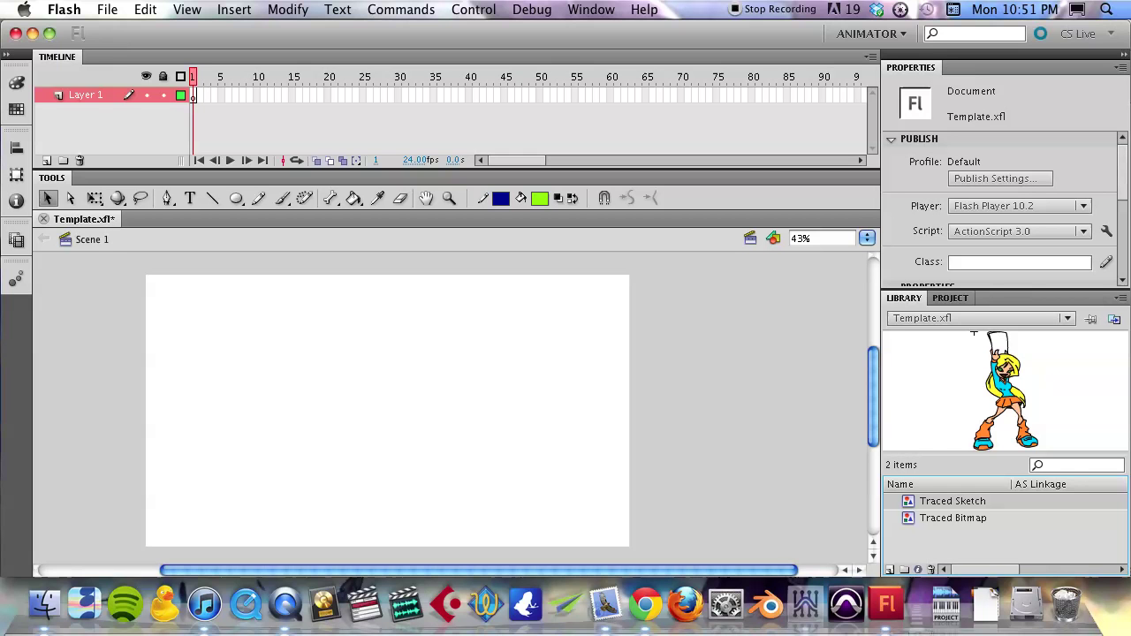
key(super+Tab)
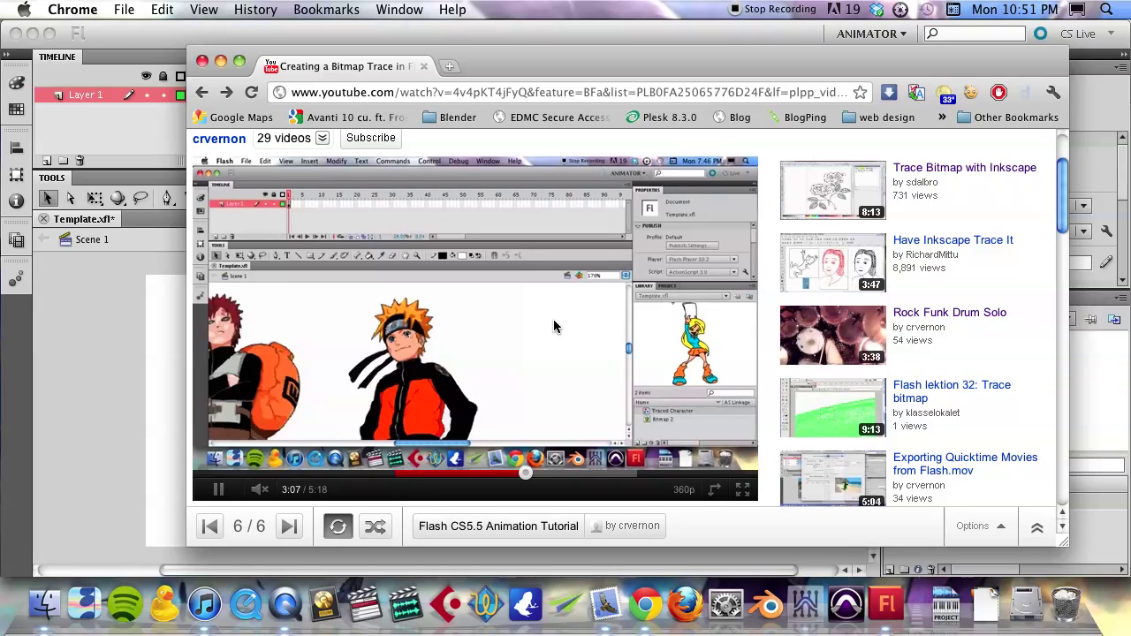
Pop the tutorial video out into a small top-right window beside a narrower Flash window
right_click(513, 331)
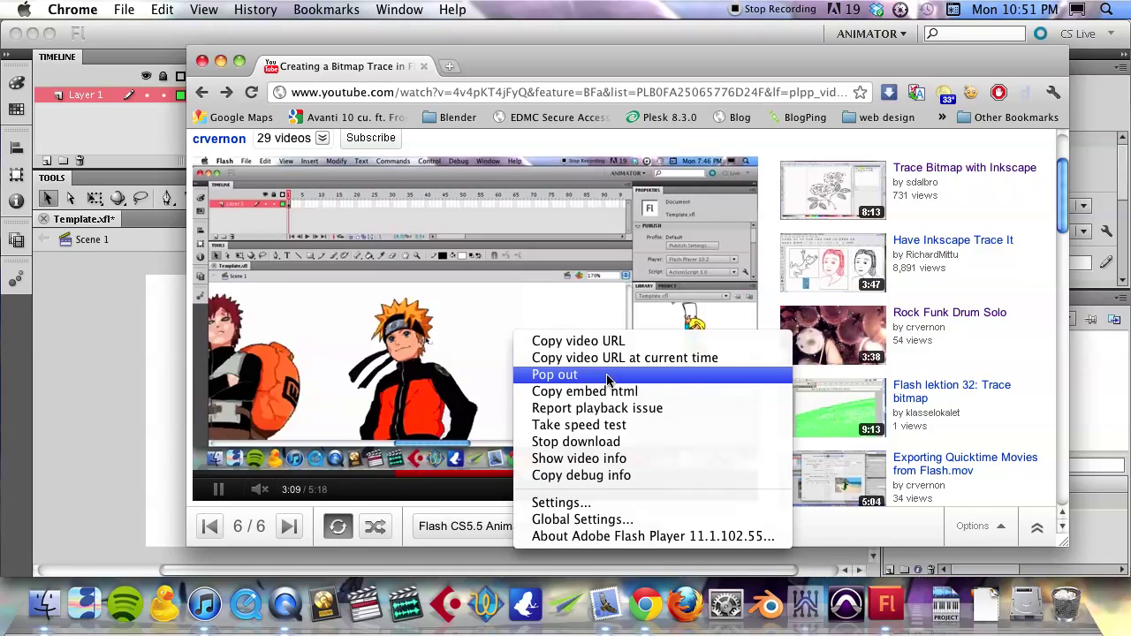
click(556, 378)
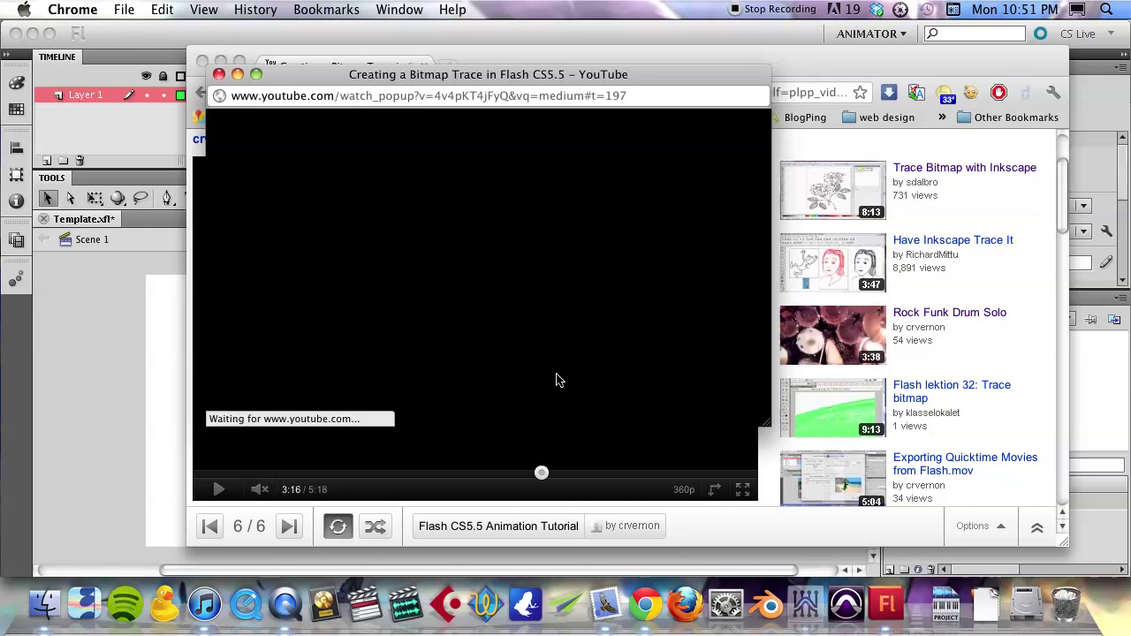
drag(575, 33, 495, 158)
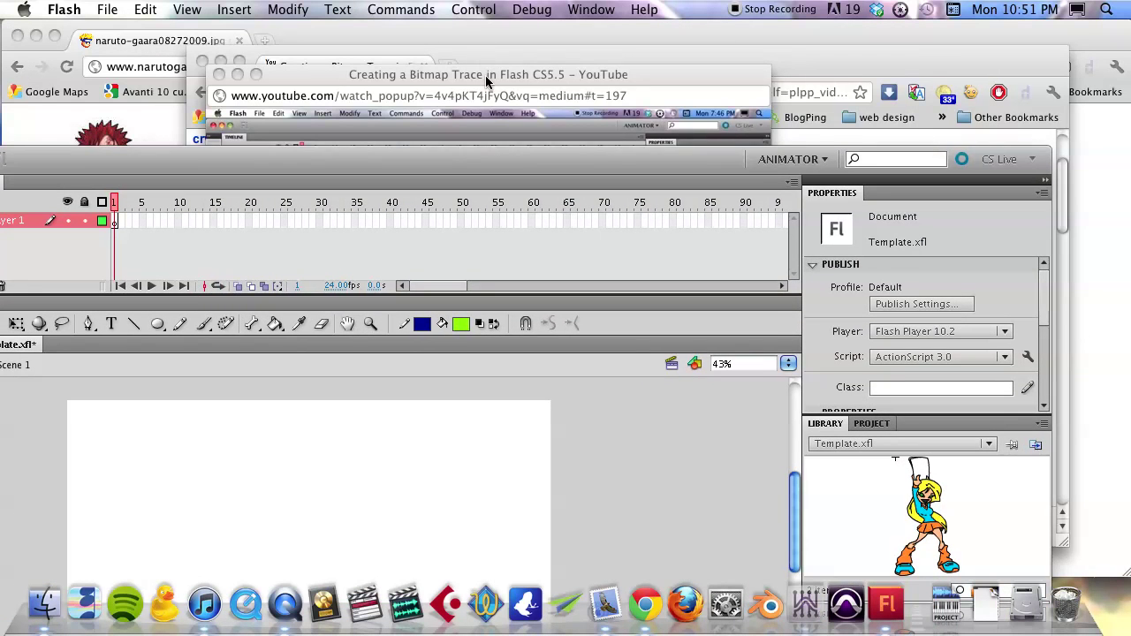
drag(486, 76, 826, 9)
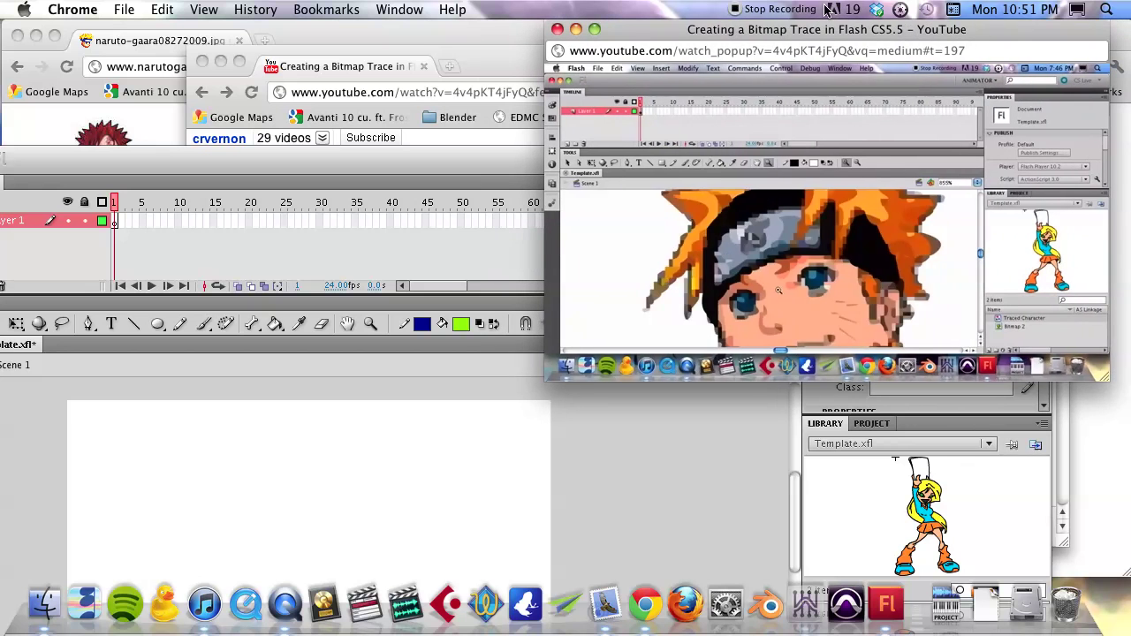
drag(1107, 386, 825, 318)
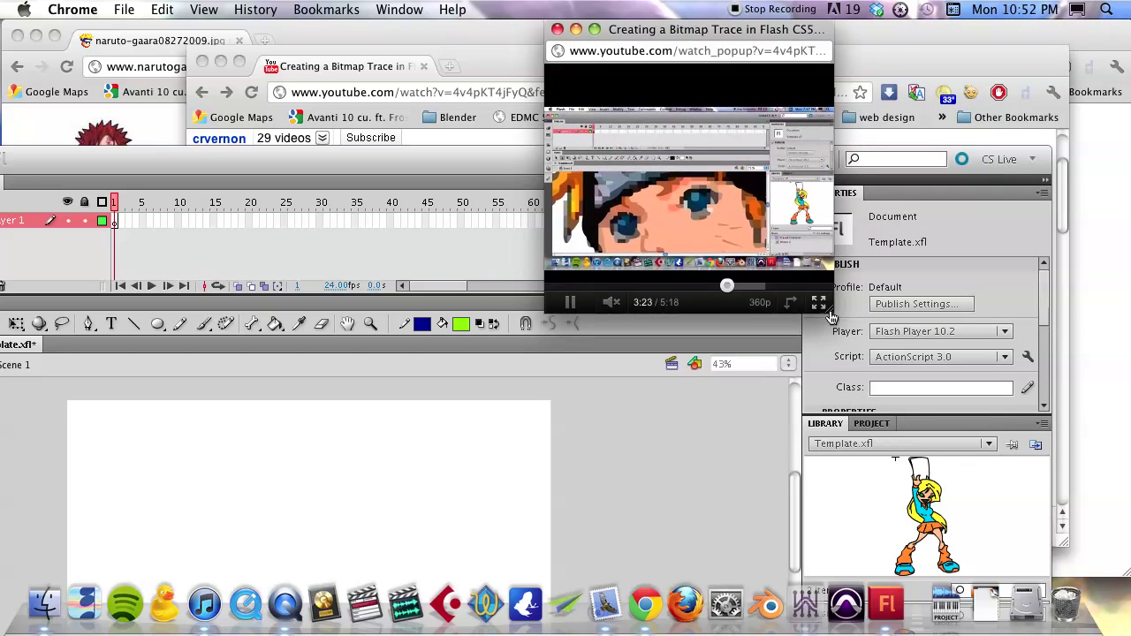
drag(741, 31, 1037, 7)
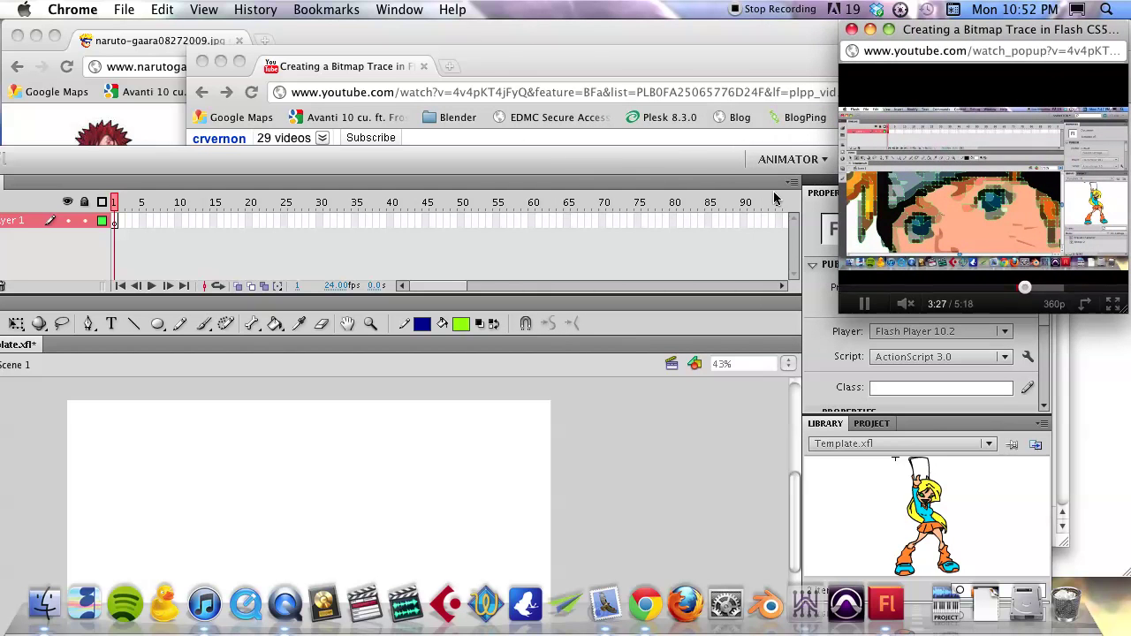
drag(675, 156, 669, 8)
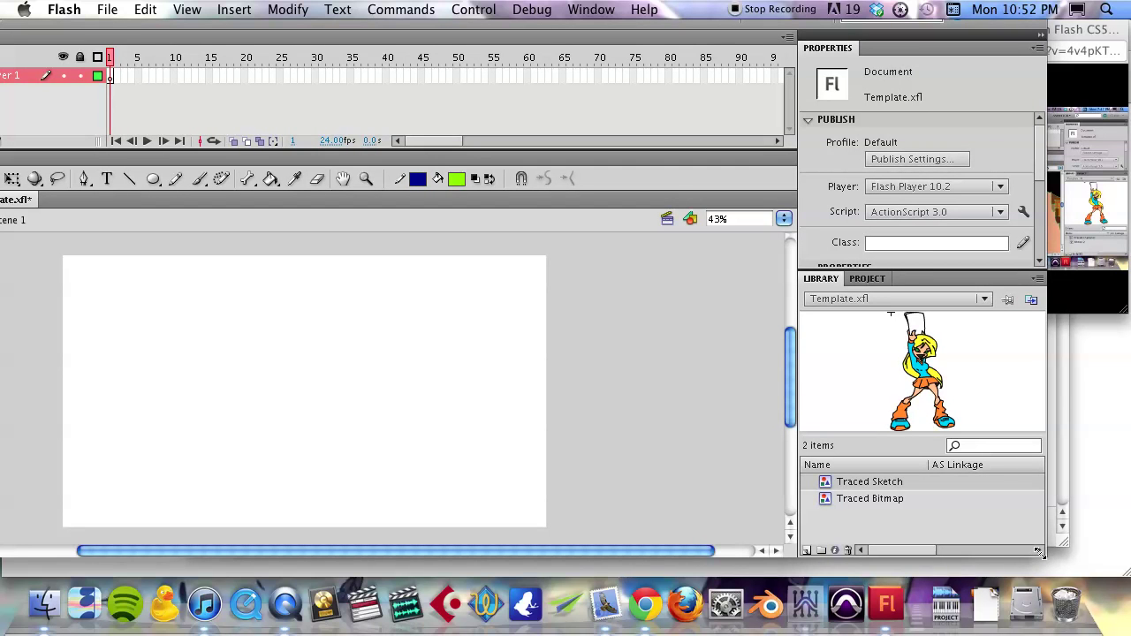
drag(1039, 552, 751, 565)
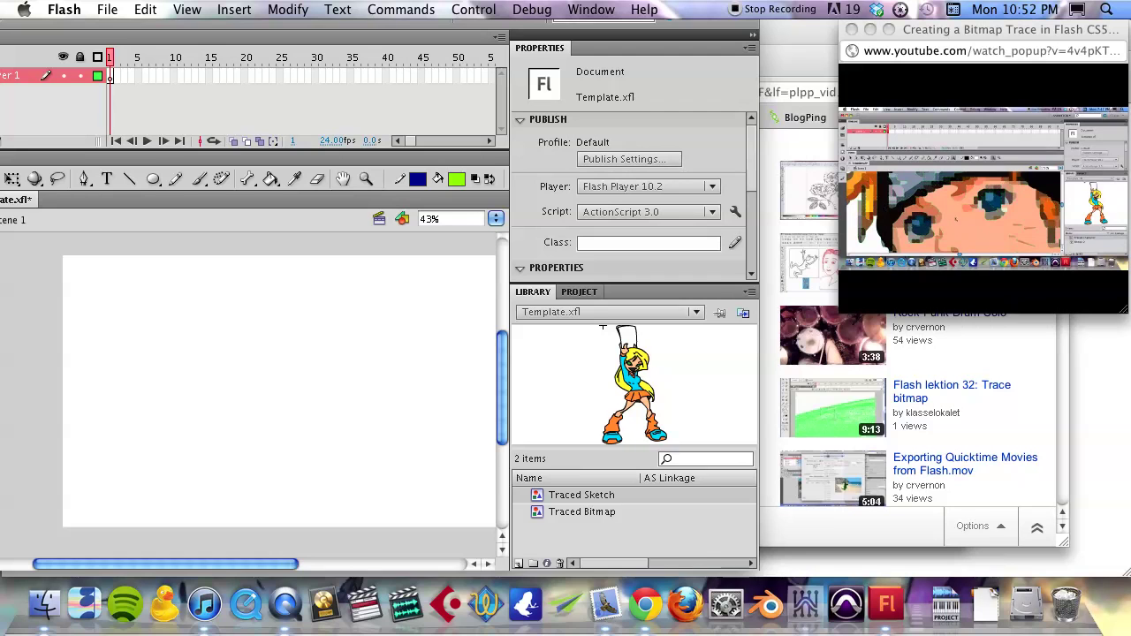
Shift the Flash window right, then move the pop-out video aside and close it with Cmd+W
drag(0, 20, 68, 17)
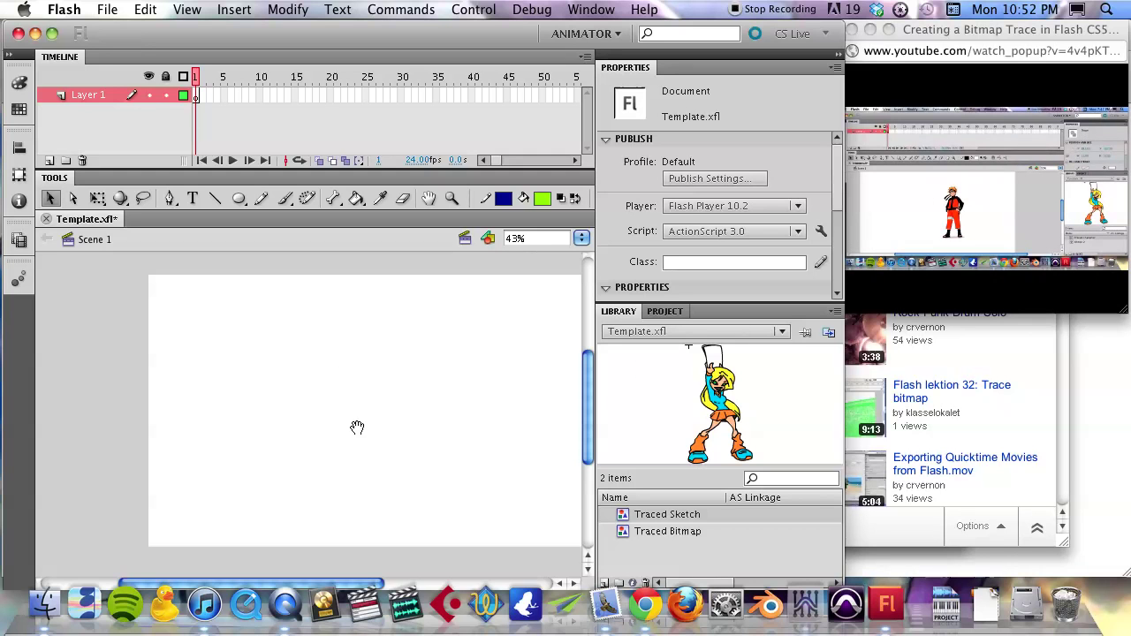
drag(359, 425, 281, 432)
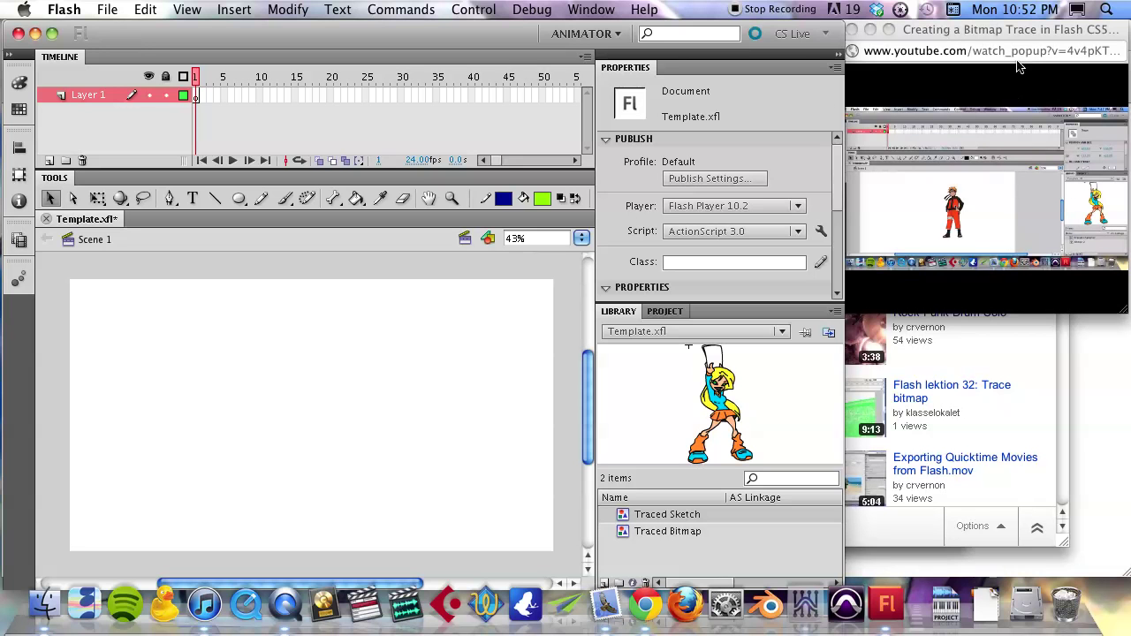
mouse_move(1016, 40)
mouse_down()
mouse_move(1003, 35)
mouse_move(1024, 33)
mouse_move(1021, 18)
mouse_up()
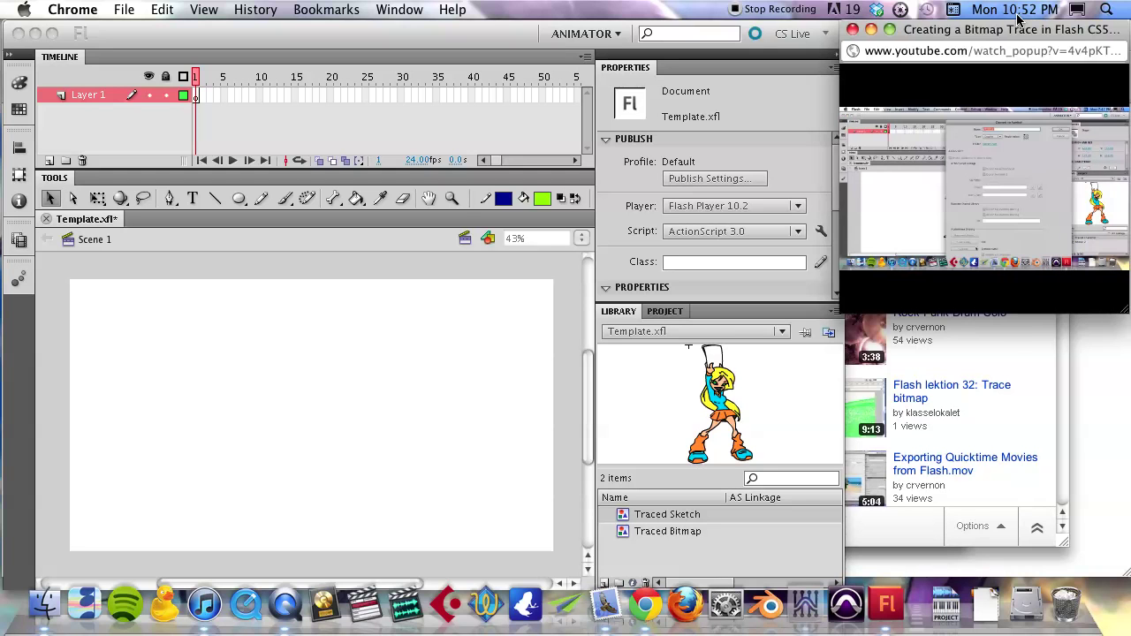
drag(1021, 19, 146, 185)
key(super+w)
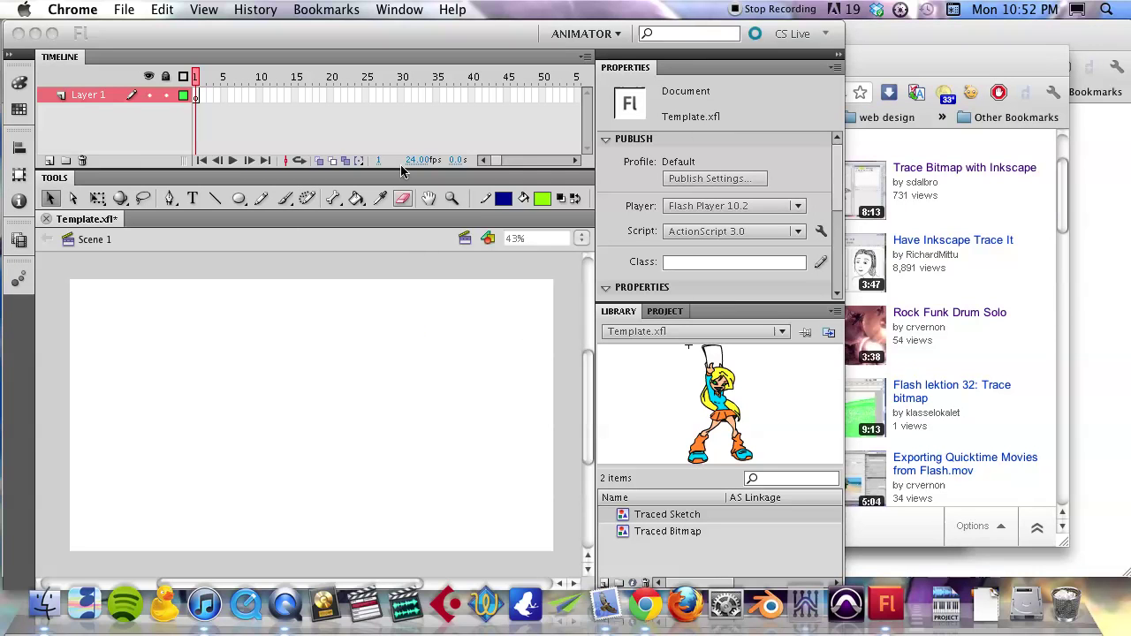
Maximize the Flash window and pick the Rectangle Tool from the Oval Tool flyout
click(51, 35)
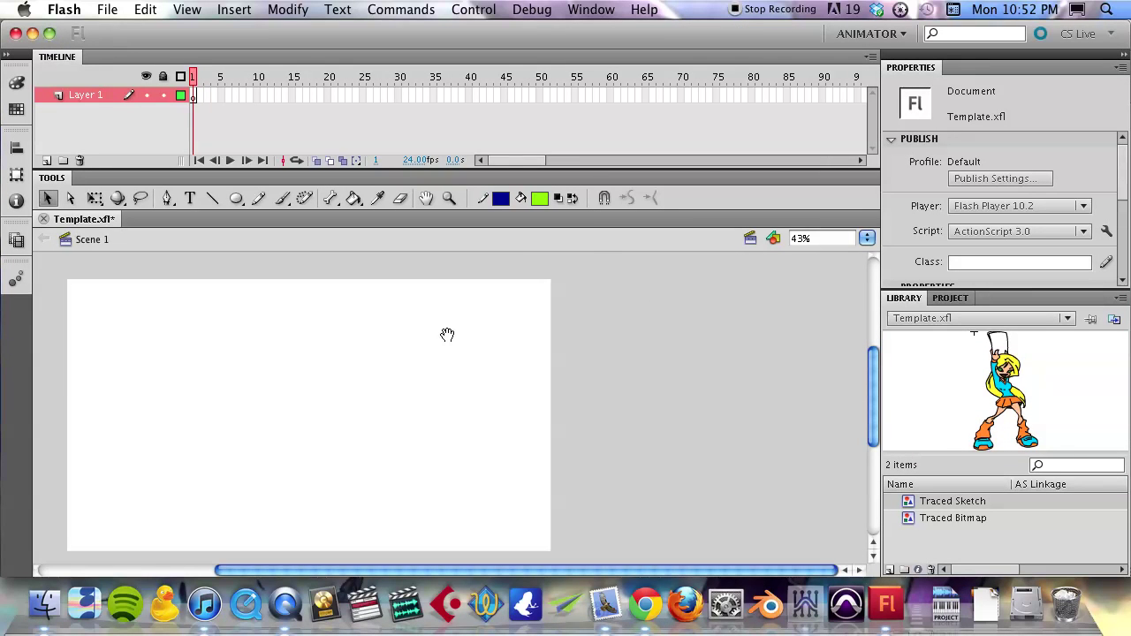
drag(386, 342, 492, 330)
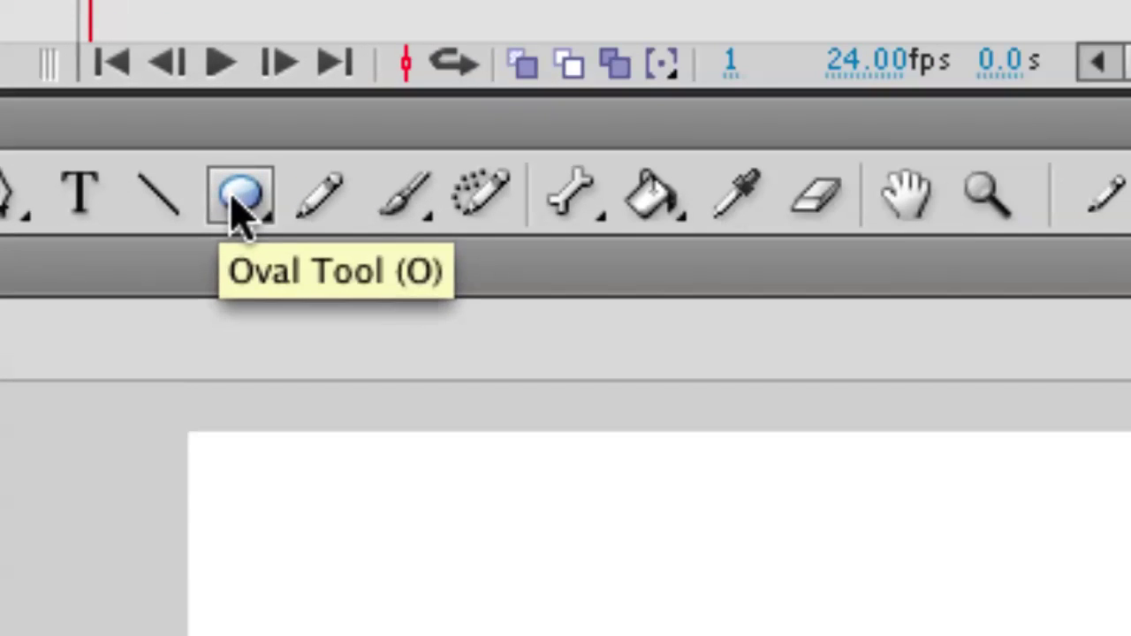
click(236, 199)
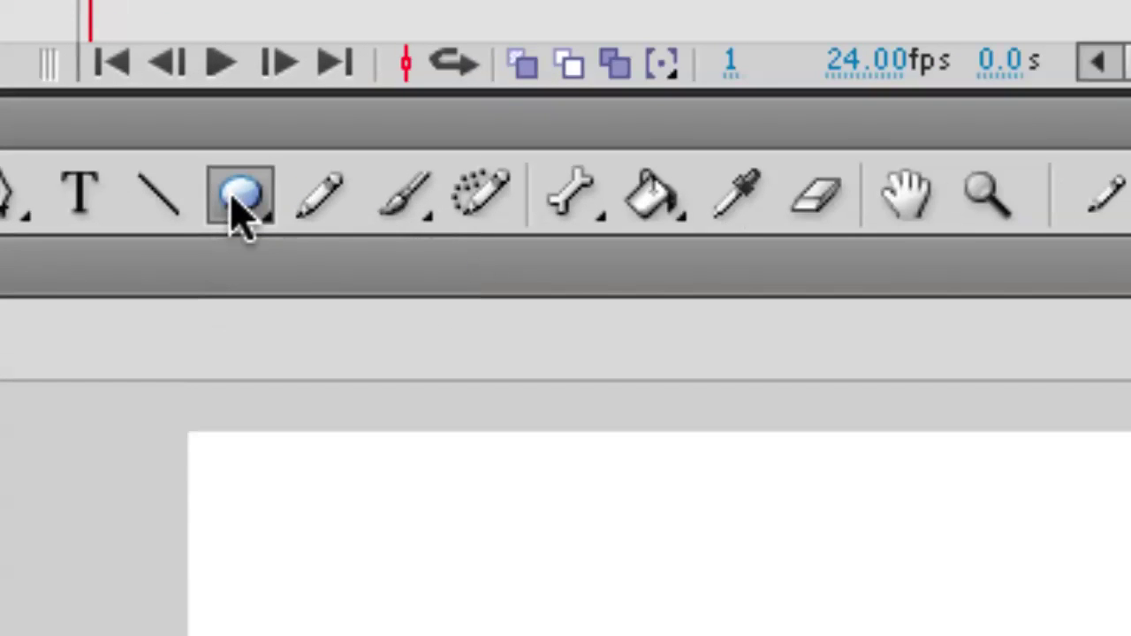
drag(239, 191, 331, 187)
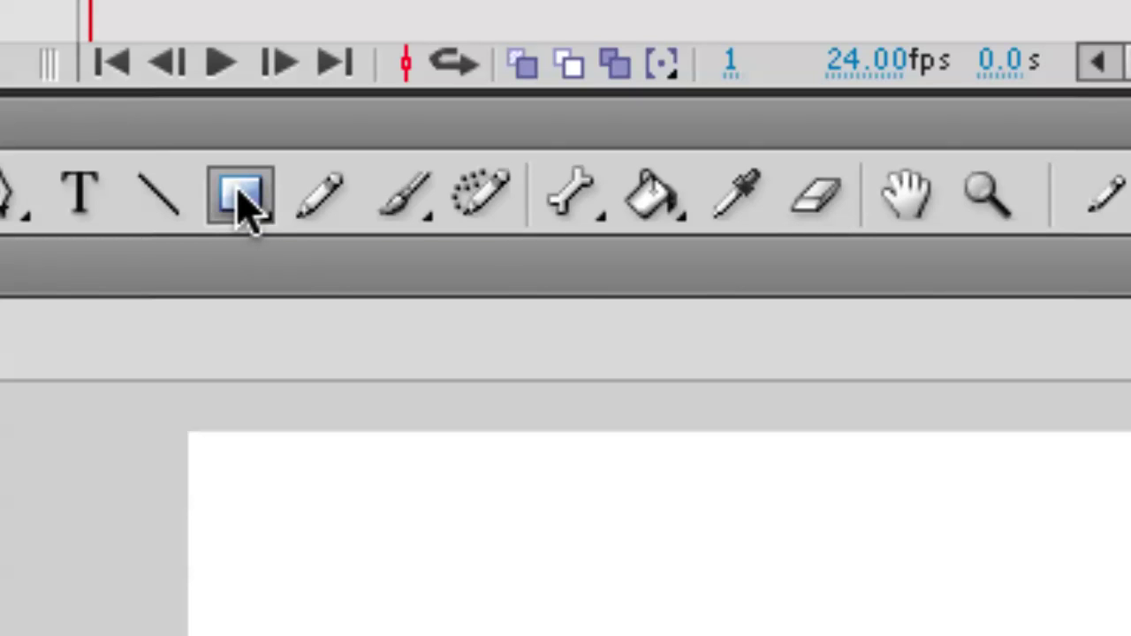
click(238, 190)
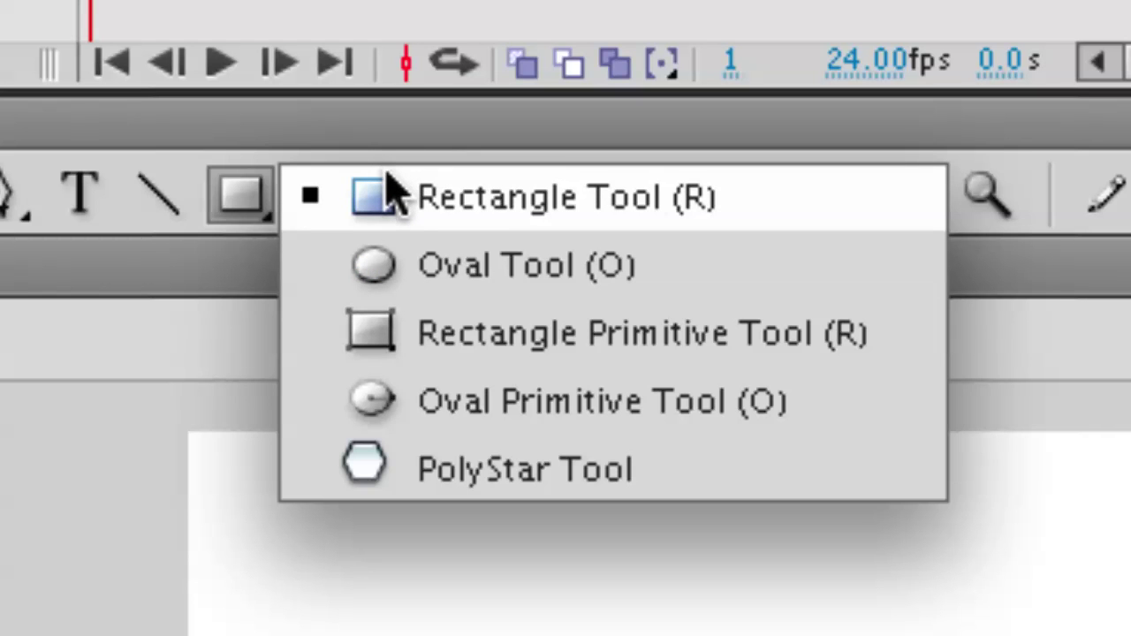
click(243, 196)
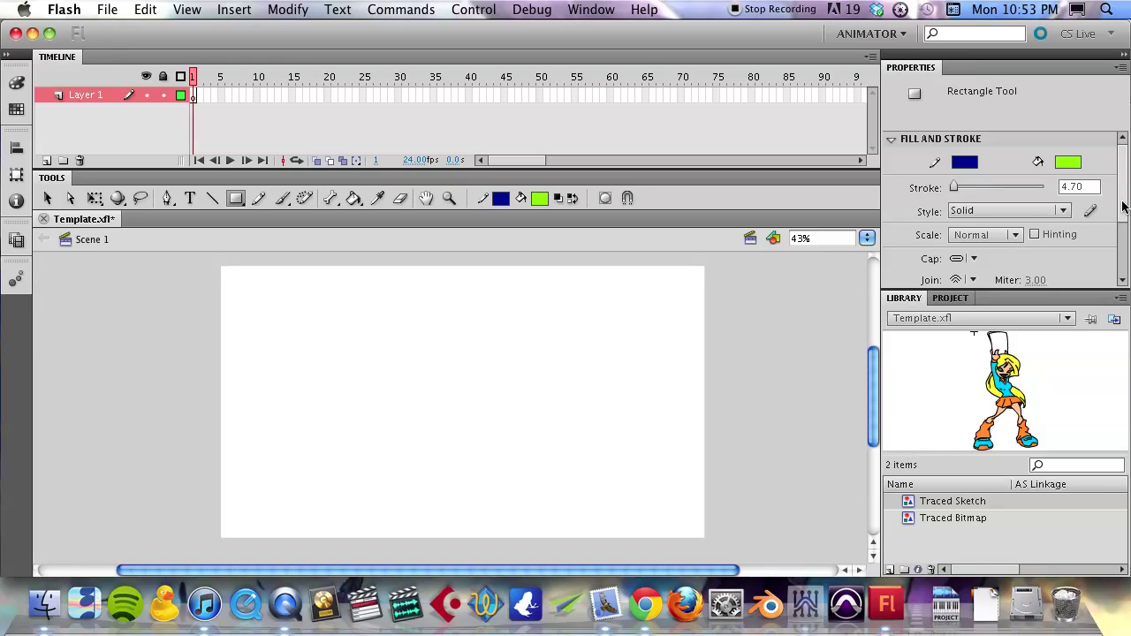
drag(1122, 189, 1121, 266)
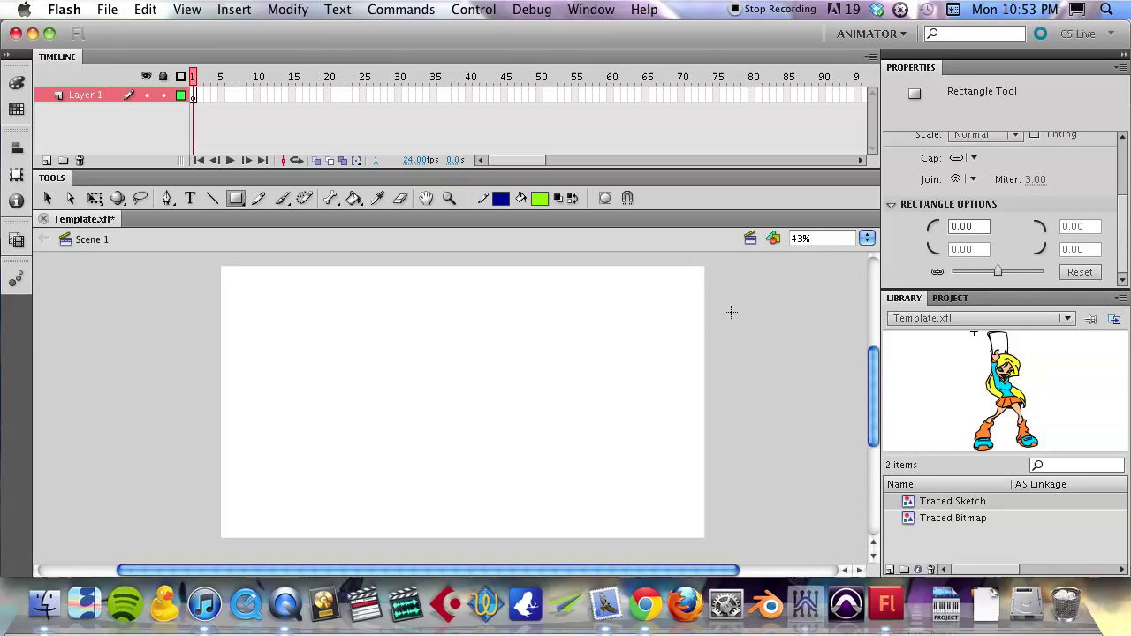
mouse_move(544, 306)
mouse_down()
mouse_move(667, 351)
mouse_move(665, 373)
mouse_up()
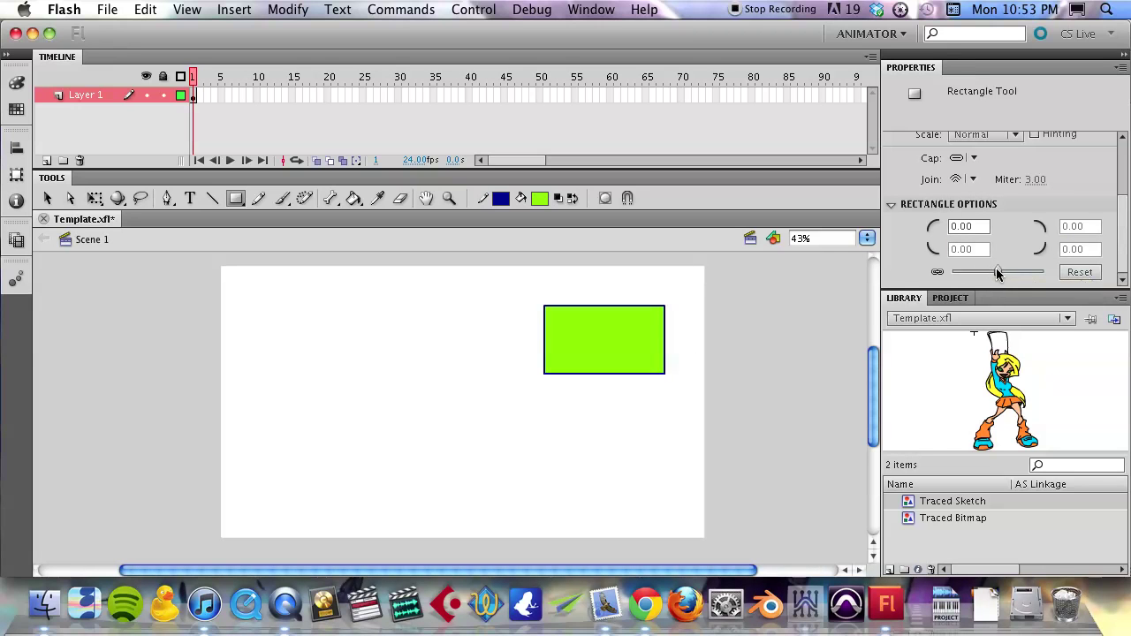
drag(997, 268, 1021, 268)
drag(462, 334, 522, 397)
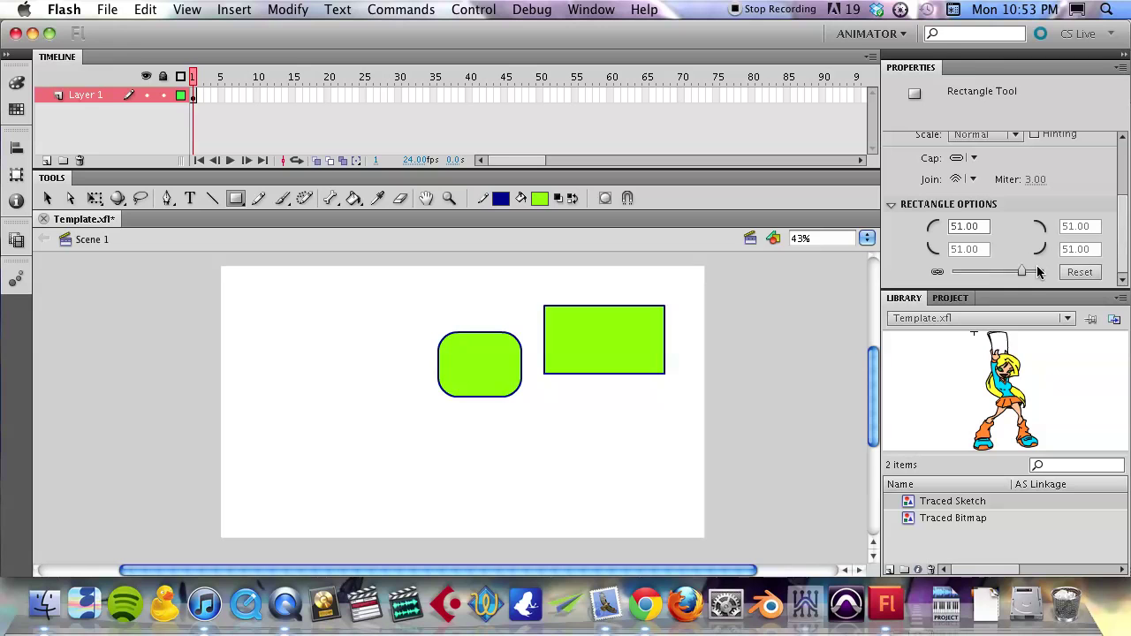
drag(1021, 273, 930, 270)
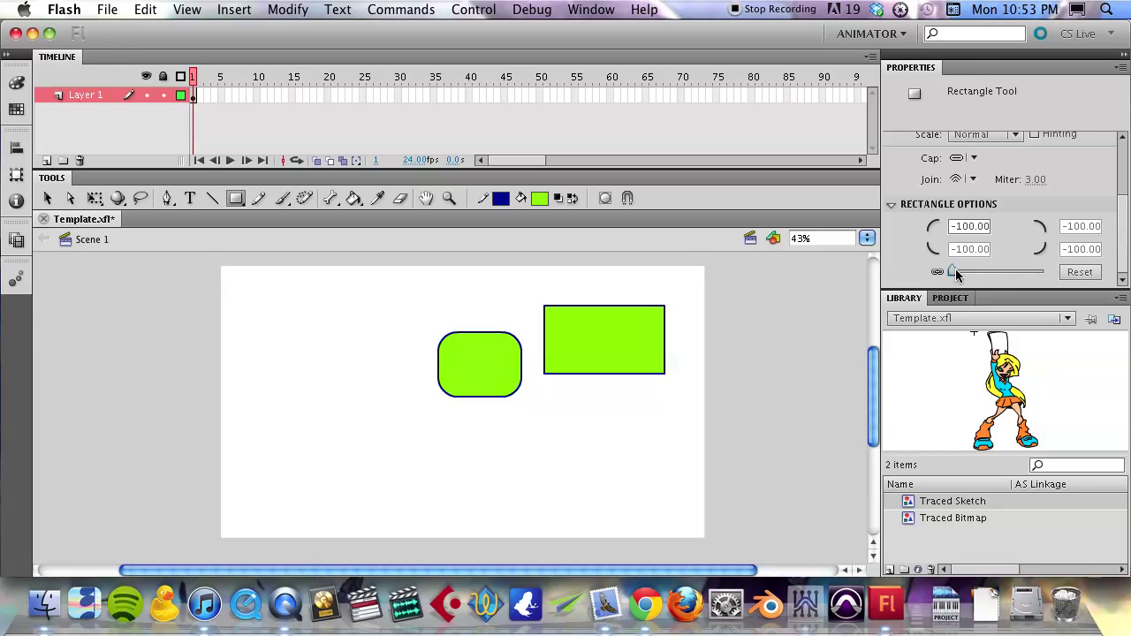
drag(984, 266, 996, 270)
click(1080, 273)
key(v)
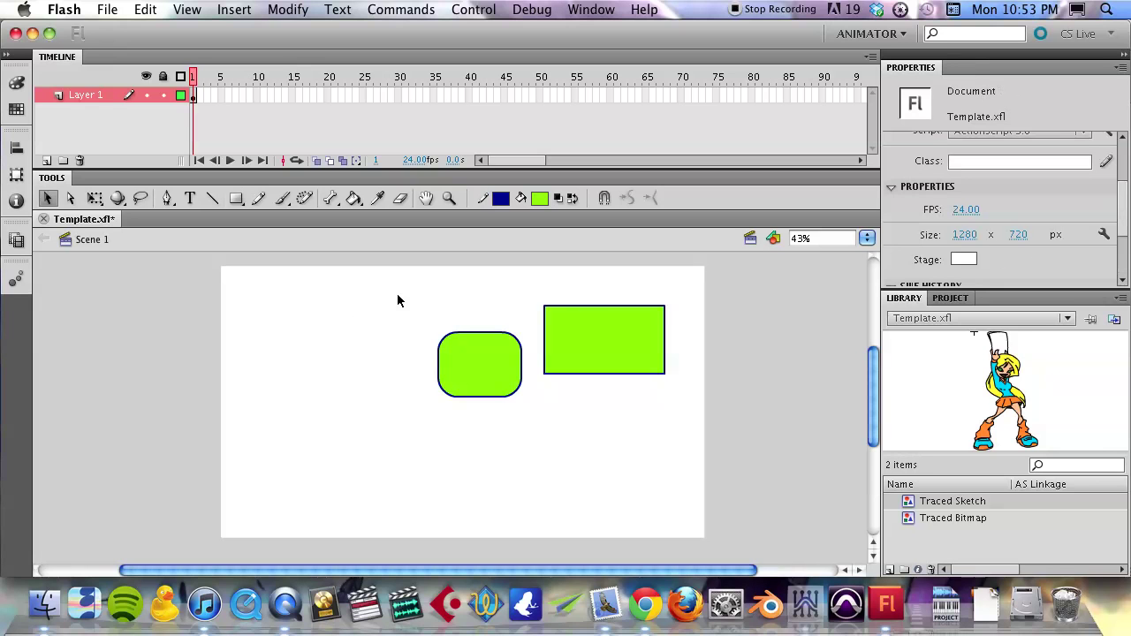
drag(392, 274, 695, 441)
key(Delete)
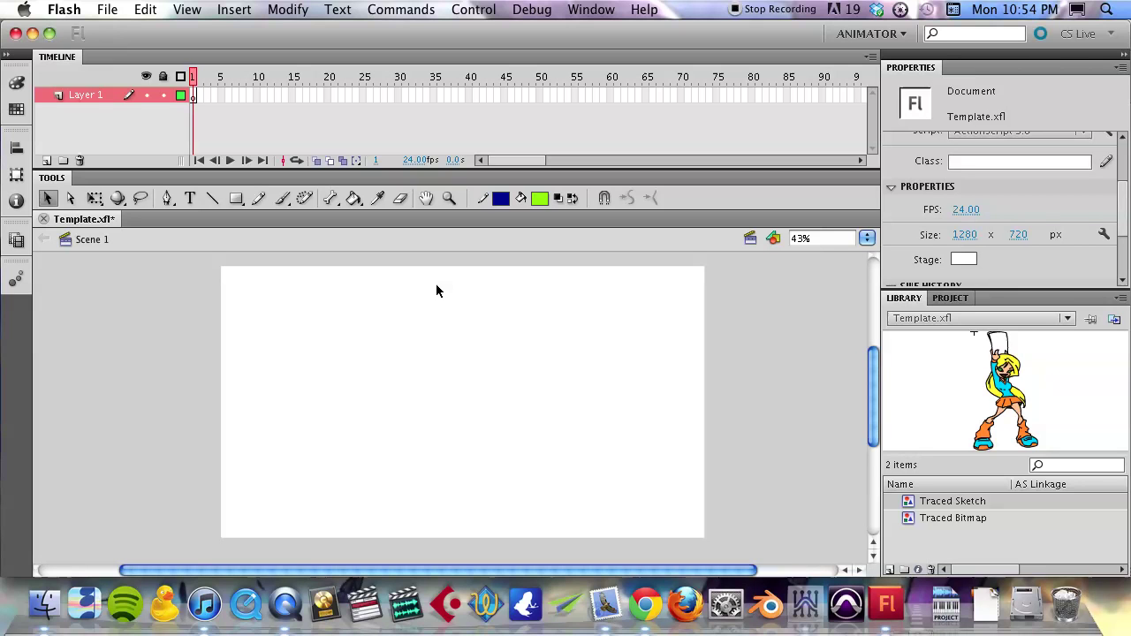
Draw a navy-outlined green rectangle right of the stage centre
scroll(1034, 184, up, 3)
scroll(1036, 190, down, 5)
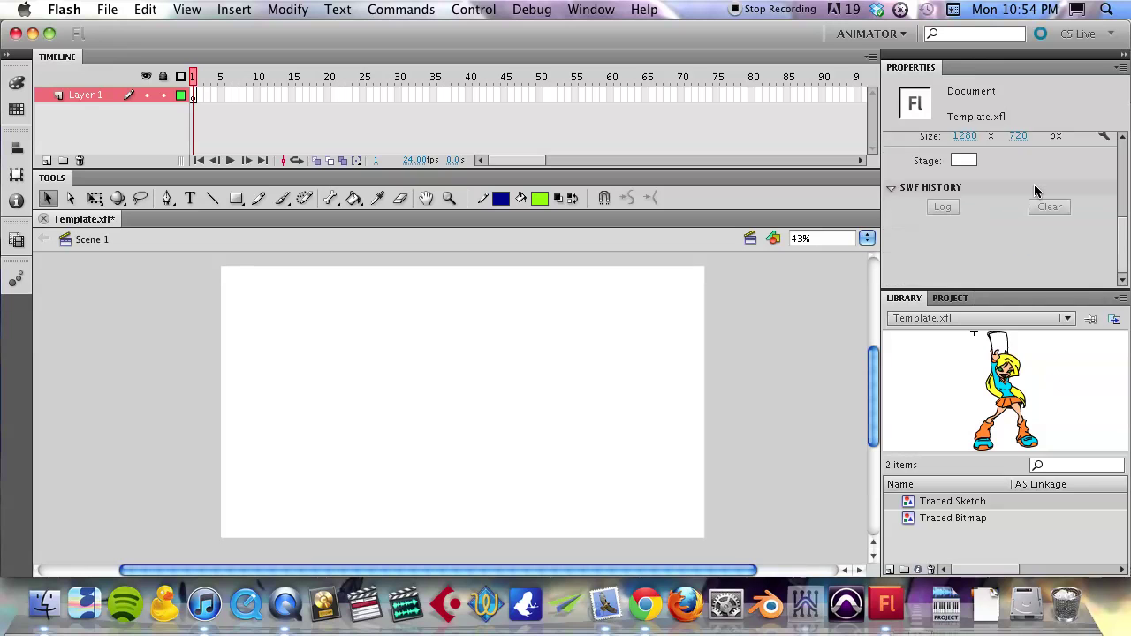
scroll(1036, 190, up, 5)
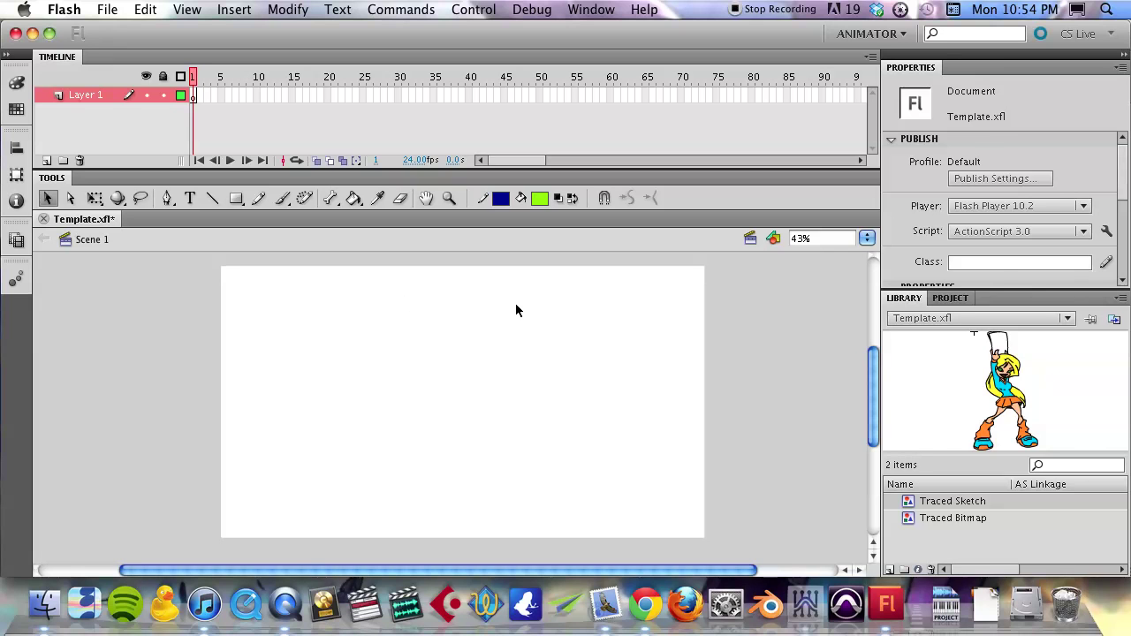
key(r)
mouse_move(498, 291)
mouse_down()
mouse_move(659, 381)
mouse_move(606, 357)
mouse_up()
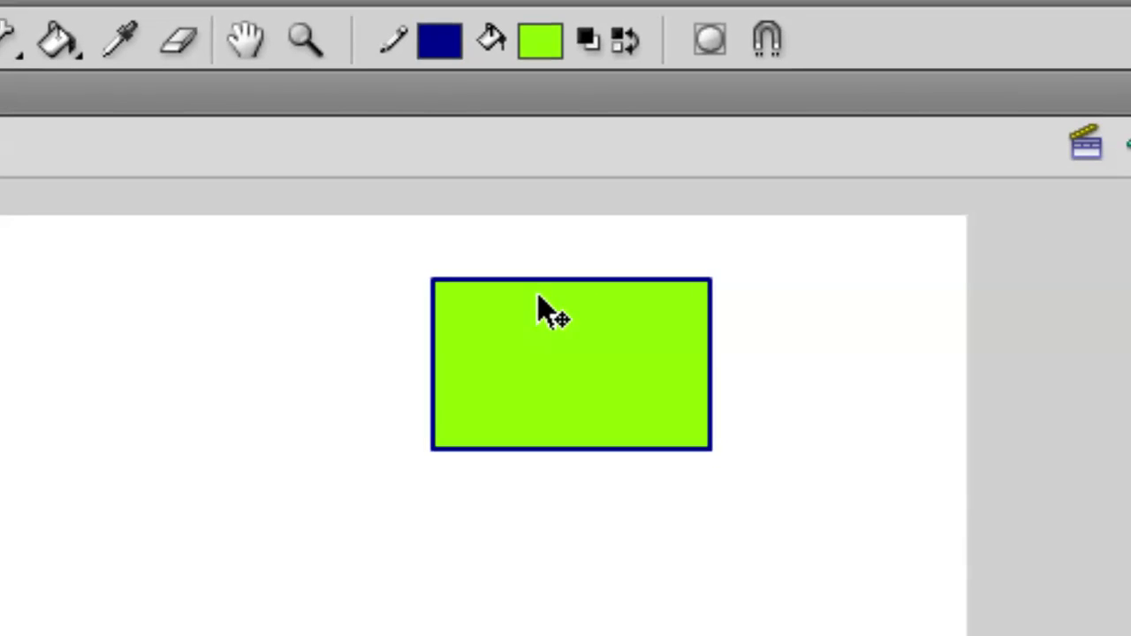
key(o)
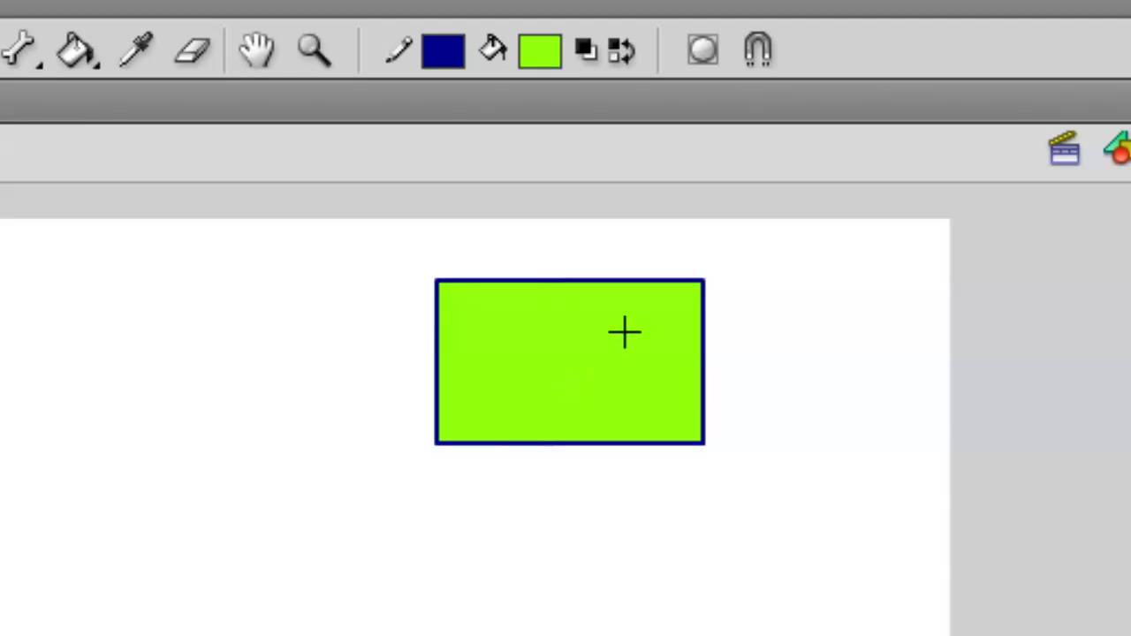
Drag the green fill off the rectangle to the right, then select outline and fill separately
key(v)
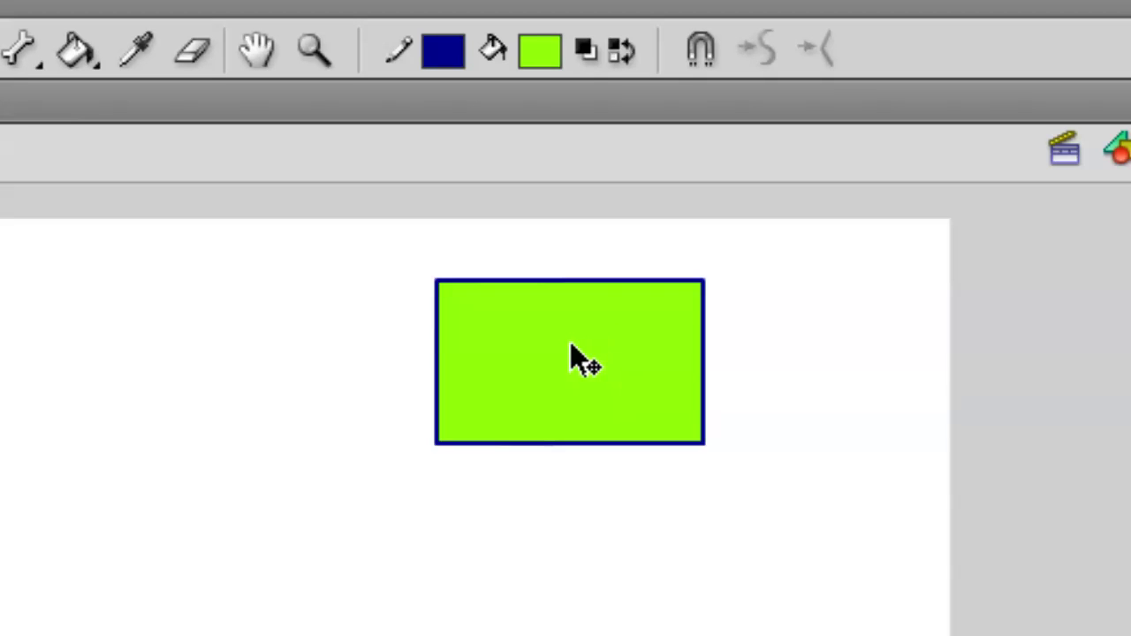
drag(606, 359, 884, 350)
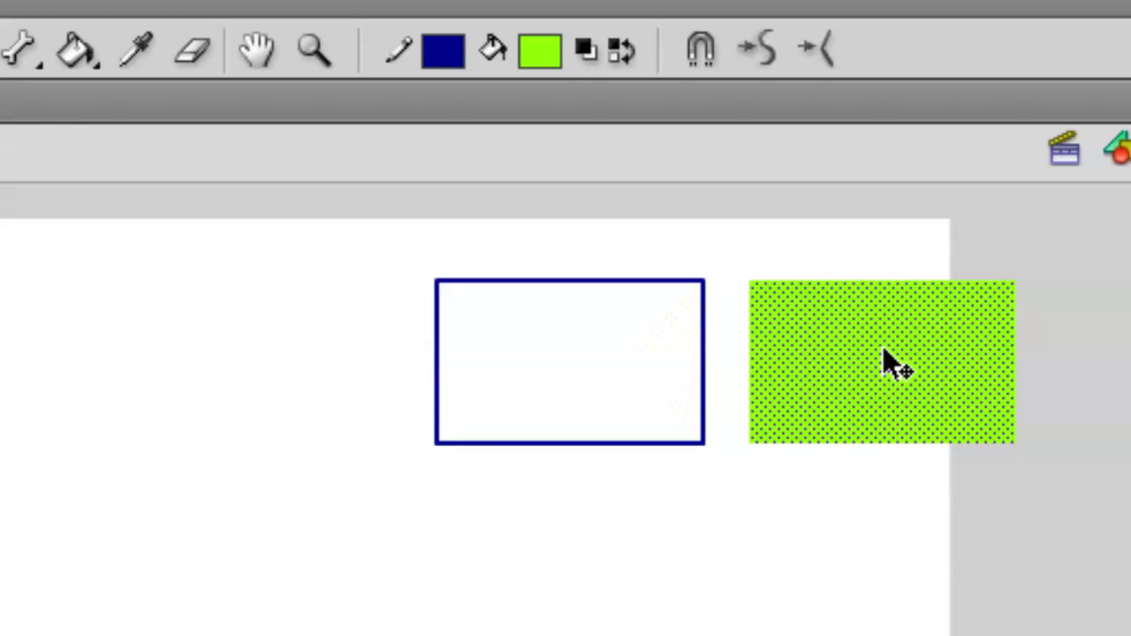
click(720, 255)
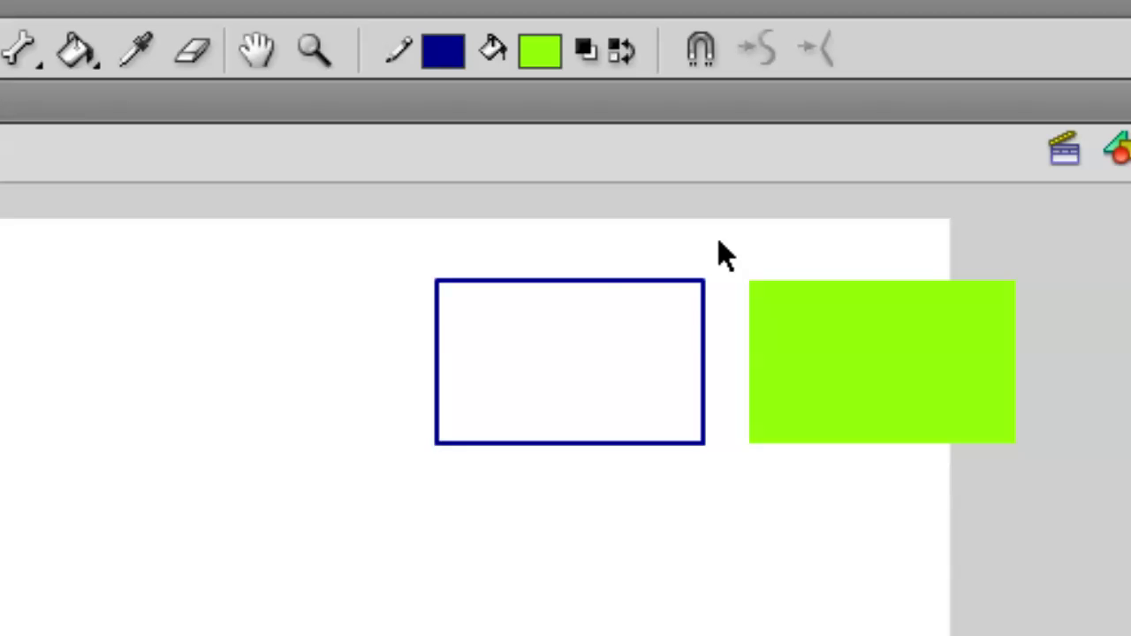
click(652, 281)
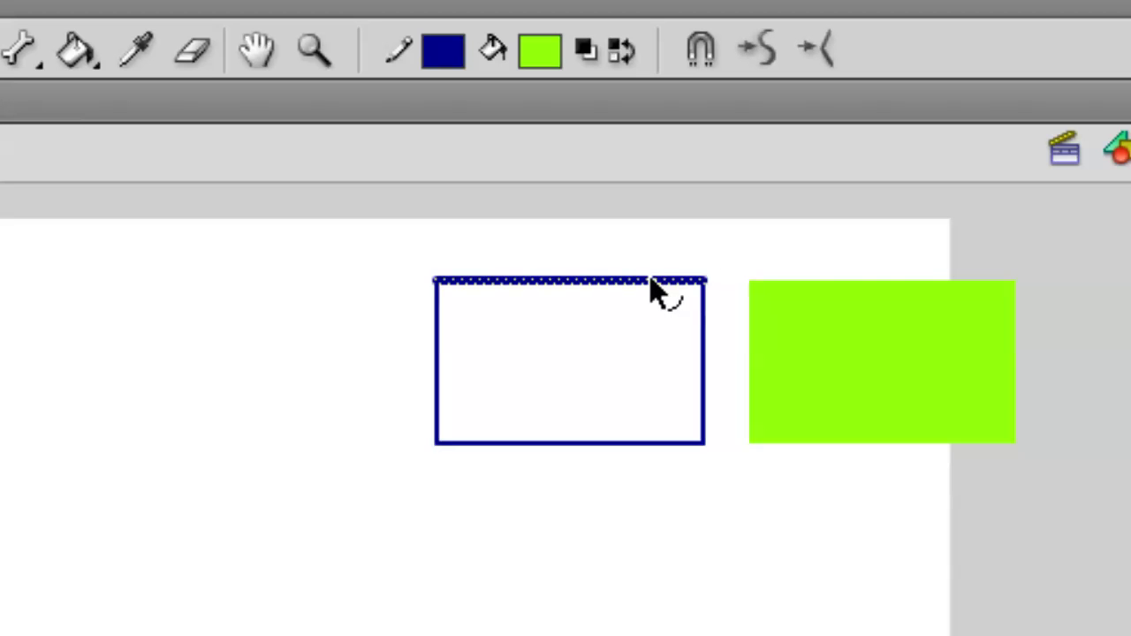
click(770, 311)
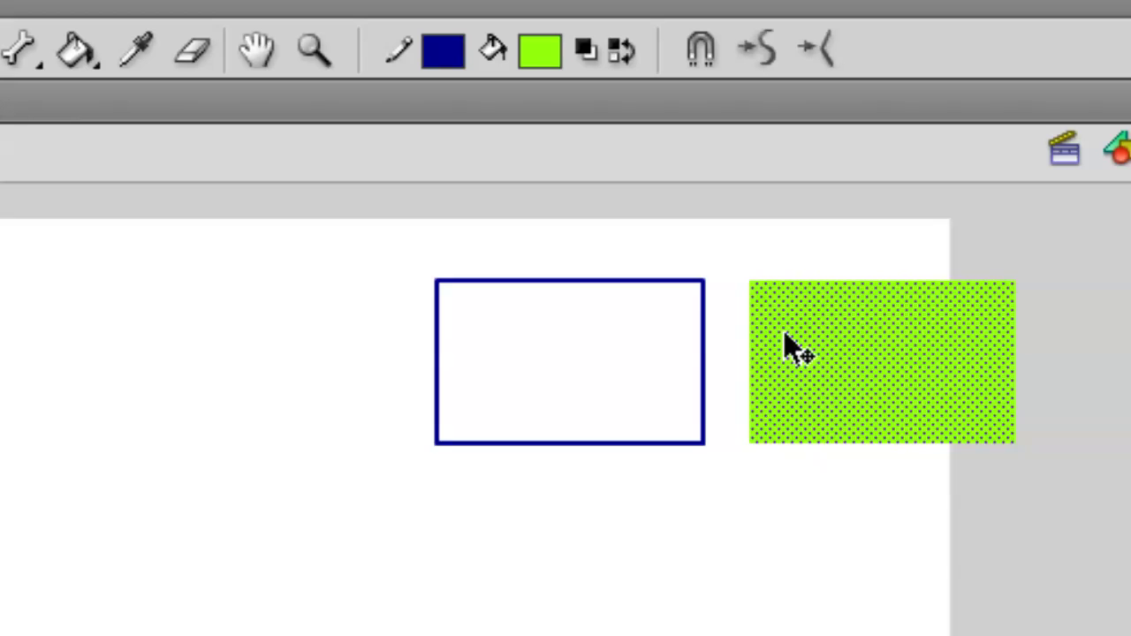
click(794, 507)
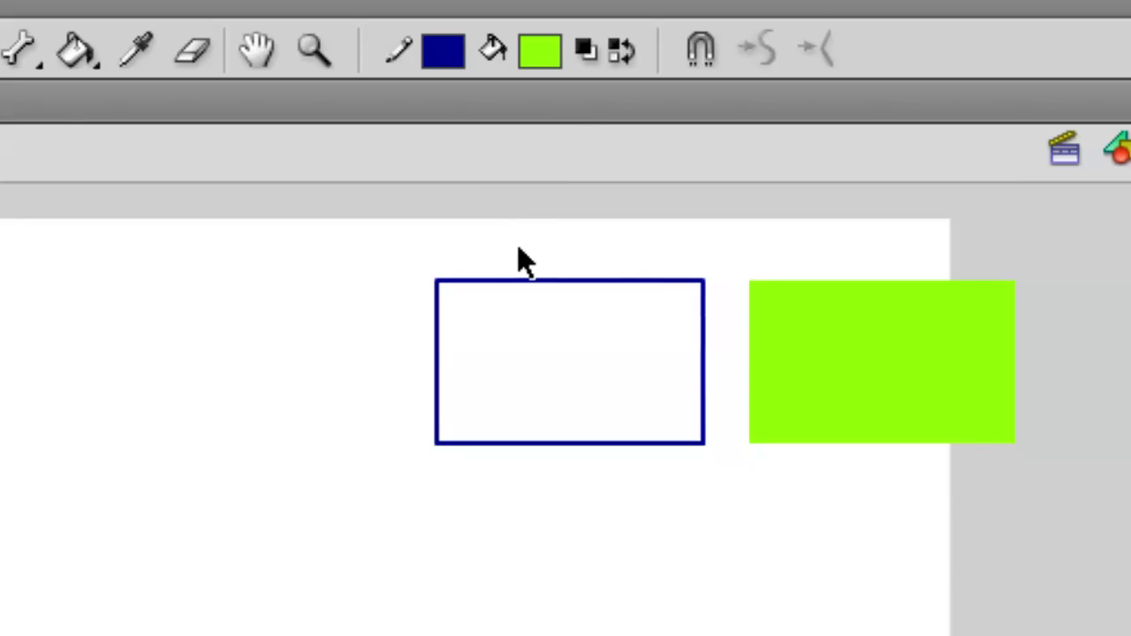
Set the stroke colour to none and draw a larger outline-free green rectangle over the old one
key(ctrl+z)
key(ctrl+z)
key(ctrl+z)
key(ctrl+z)
key(ctrl+z)
click(410, 258)
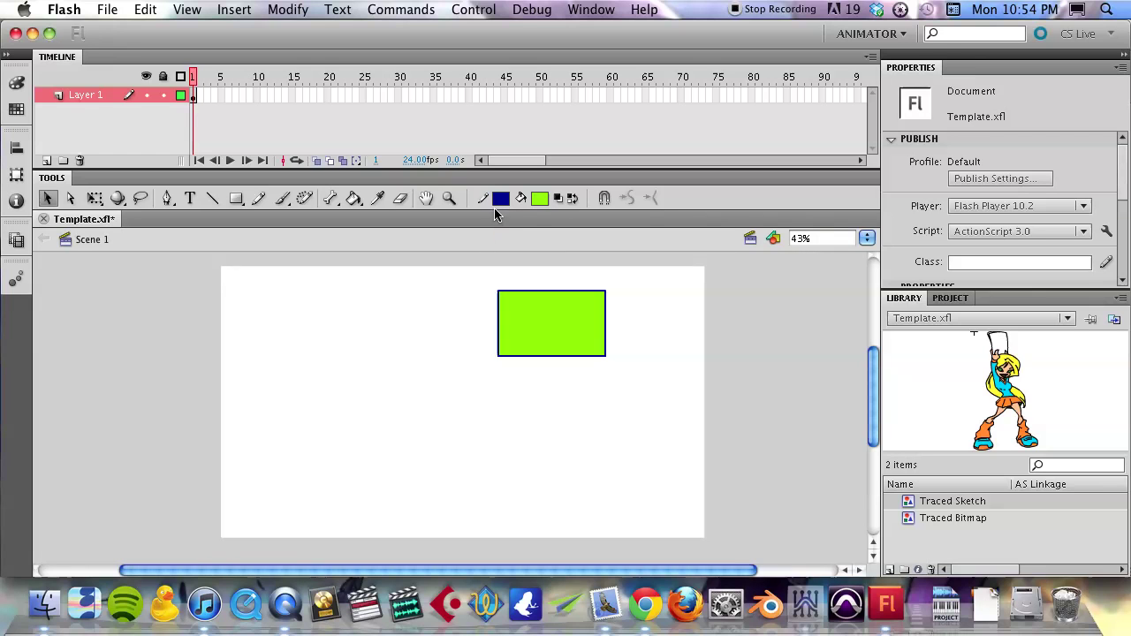
click(500, 199)
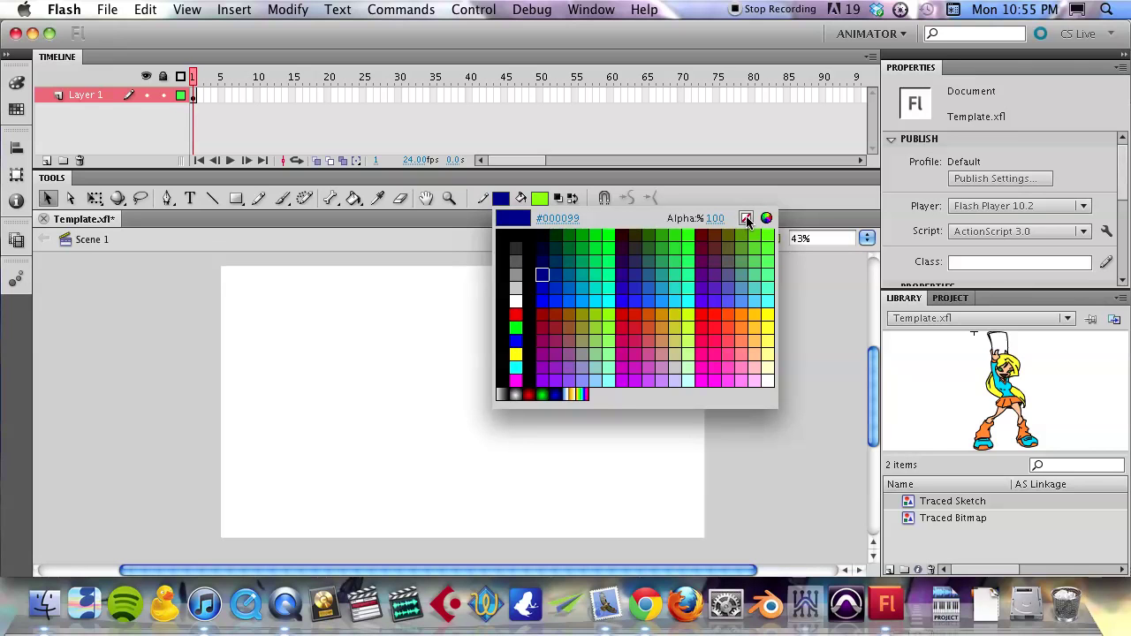
click(746, 219)
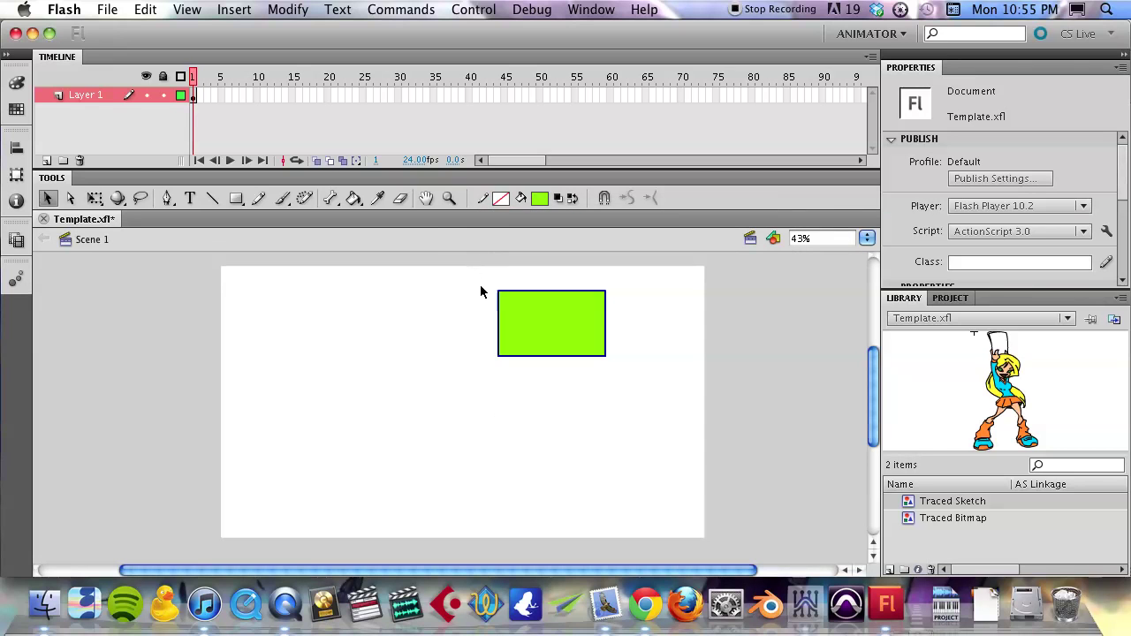
key(r)
drag(485, 281, 622, 370)
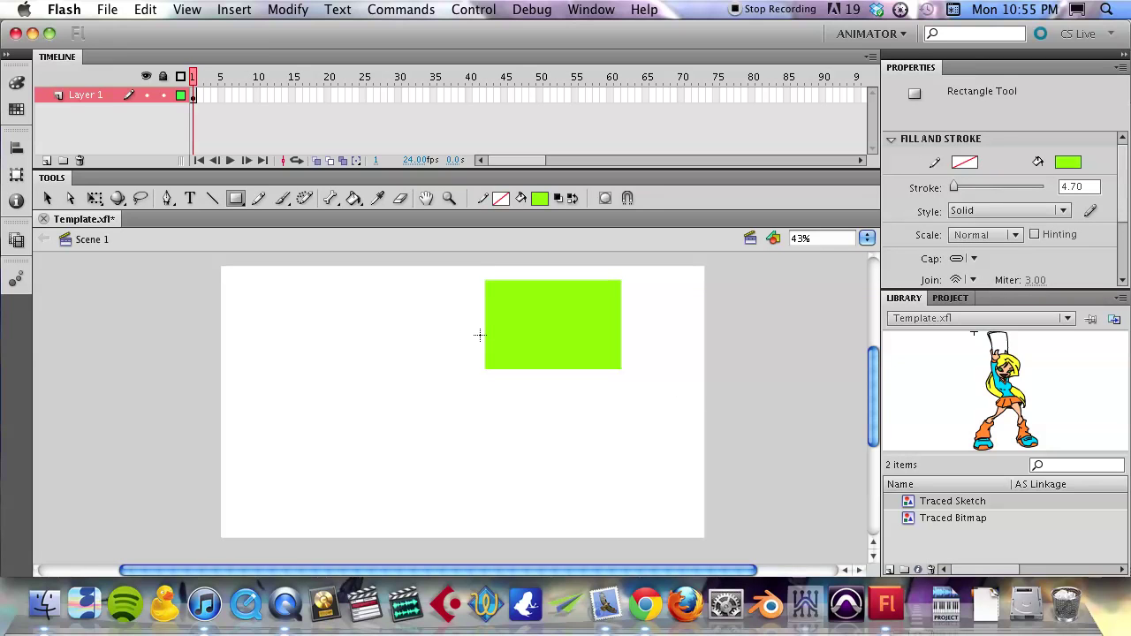
Set stroke to dark blue and fill to none, then draw an empty rectangle left of the green one
click(508, 200)
click(744, 221)
click(500, 199)
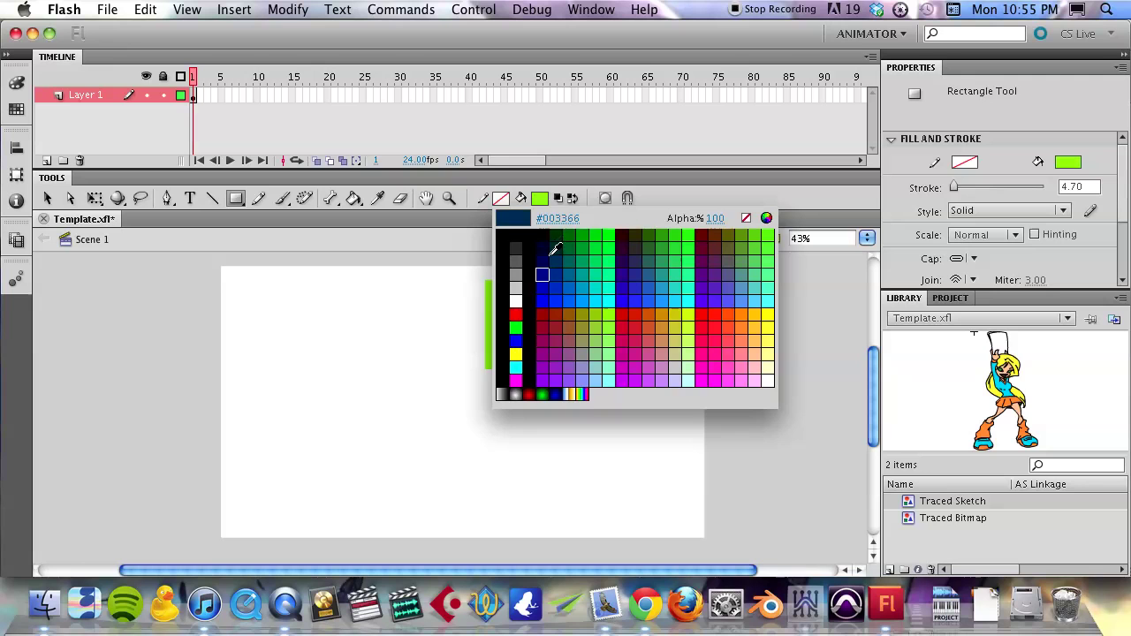
click(543, 274)
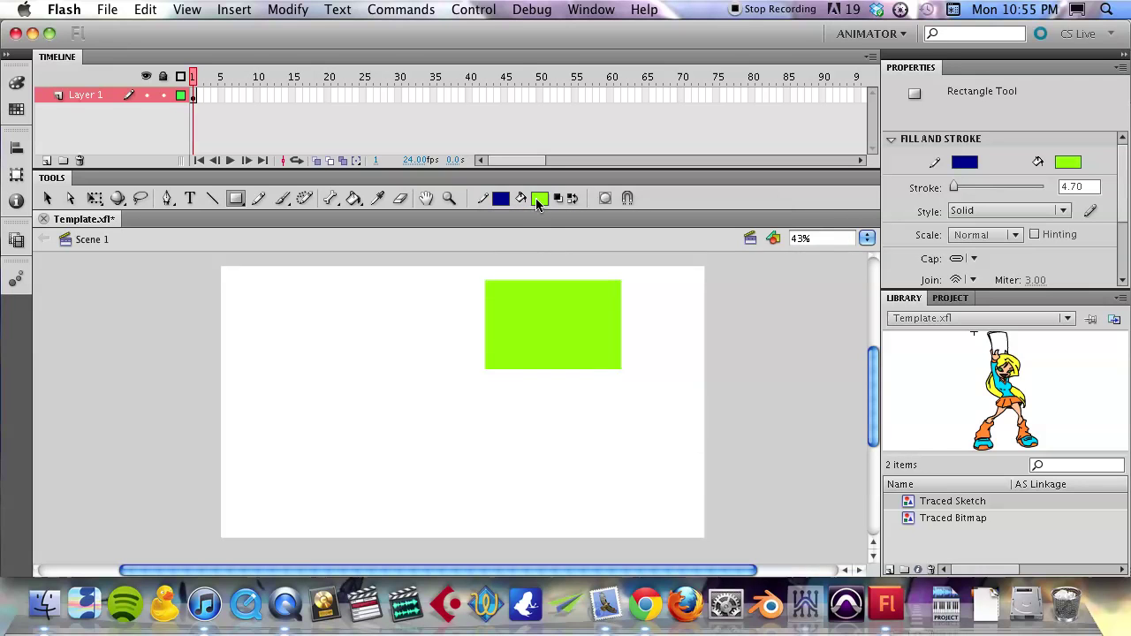
click(538, 199)
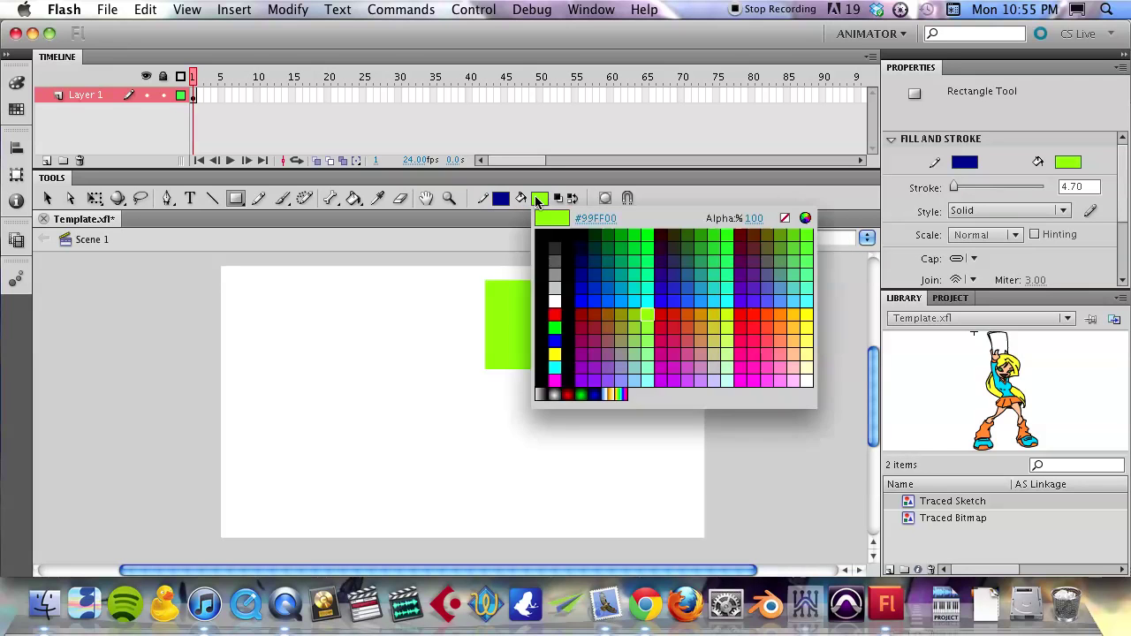
click(784, 218)
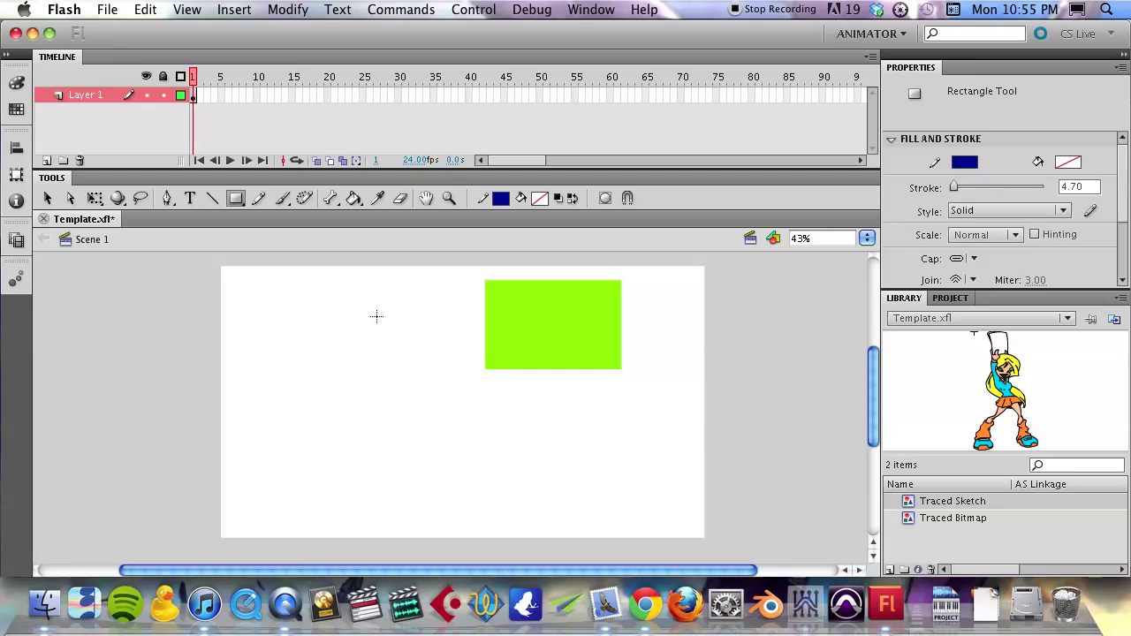
drag(376, 316, 460, 389)
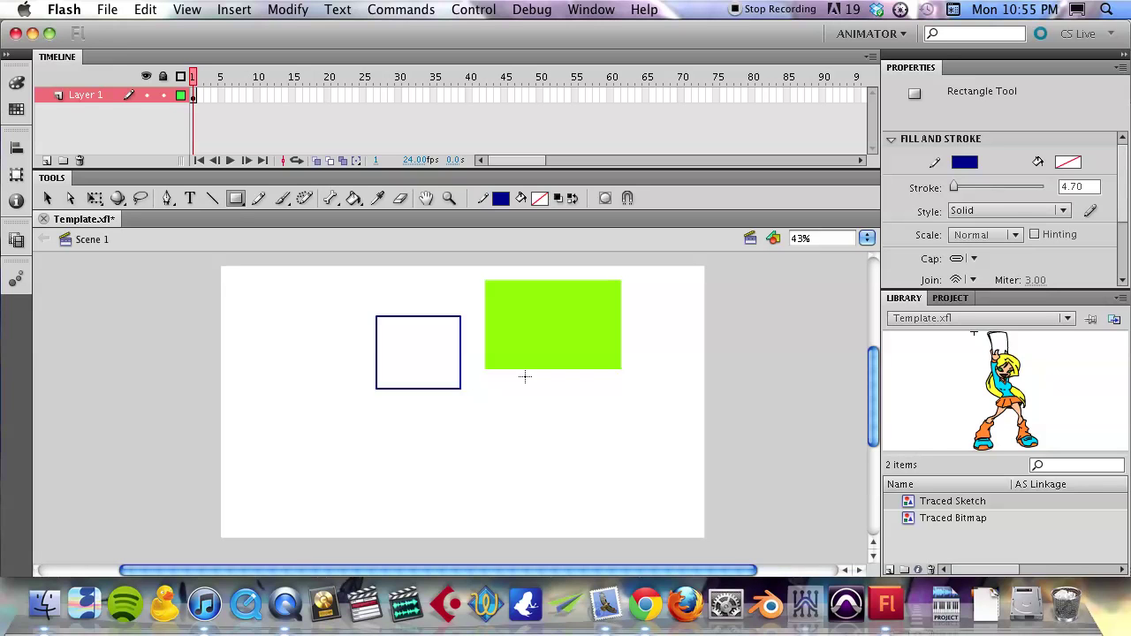
Switch to the Oval Tool with a green fill and draw a navy-outlined green oval
click(234, 200)
click(273, 219)
click(539, 201)
click(648, 312)
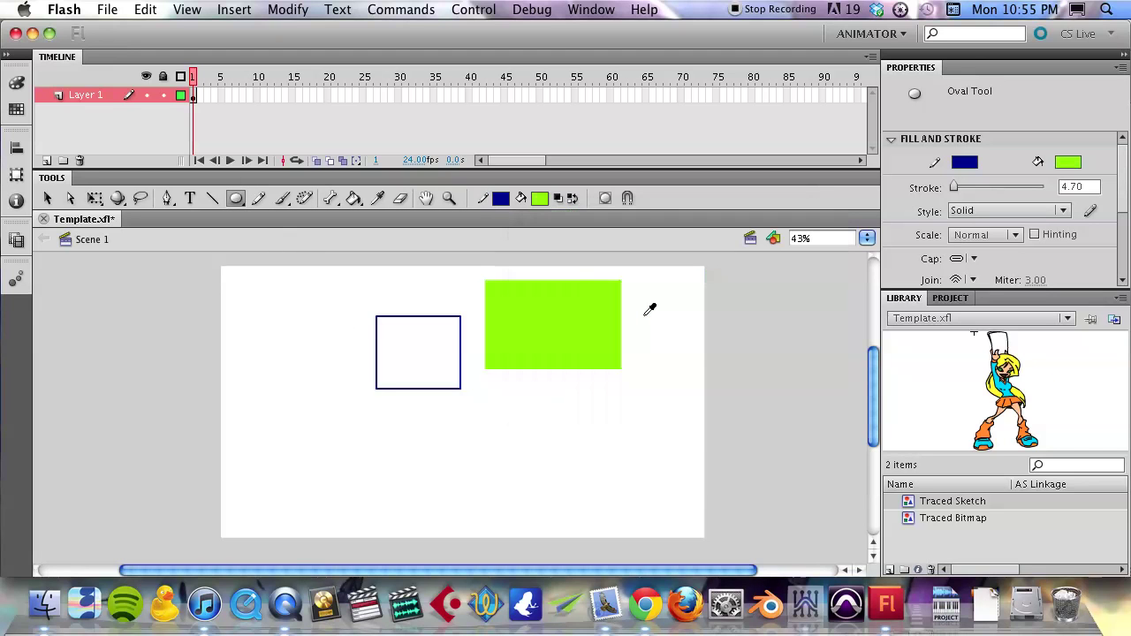
drag(576, 500, 632, 412)
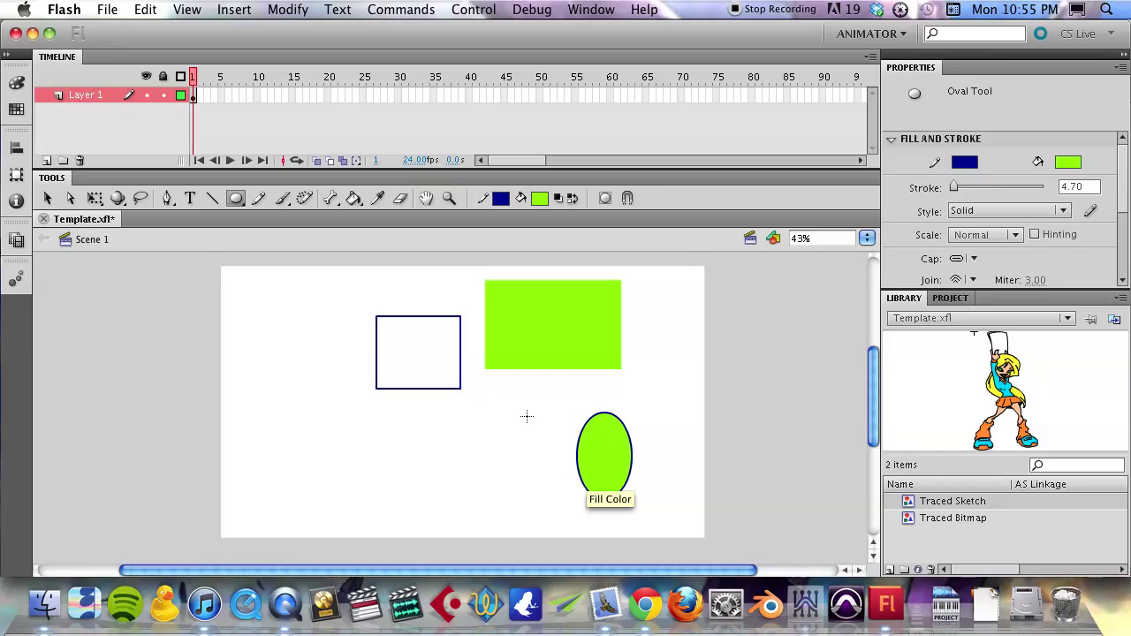
Drag the oval's green fill out to the left, then put it back inside the outline
key(v)
drag(606, 454, 500, 455)
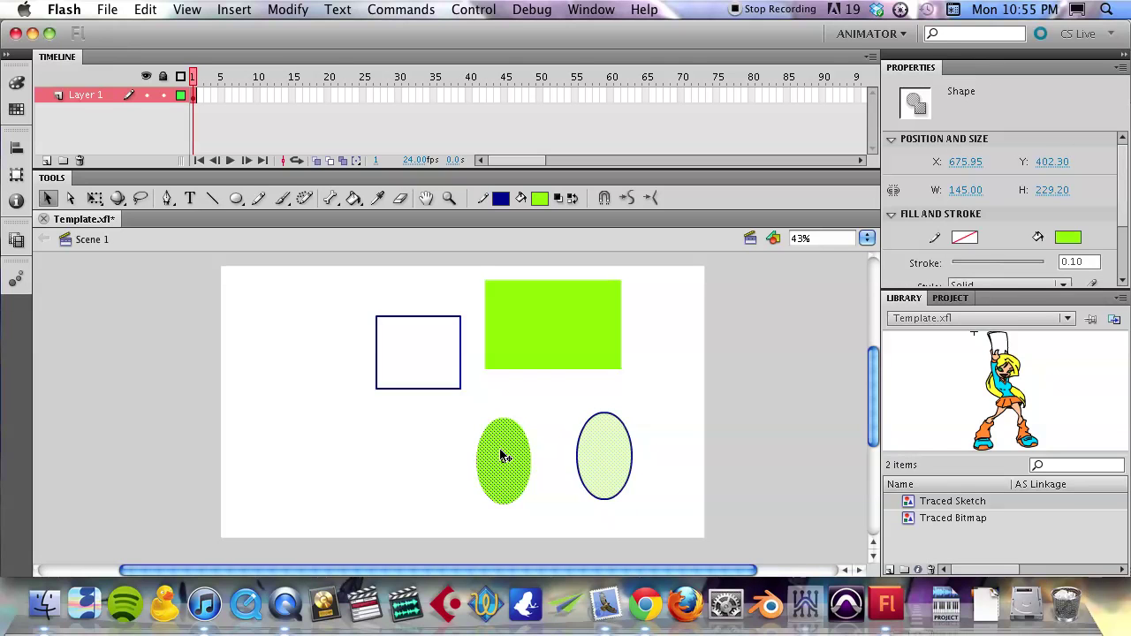
click(560, 404)
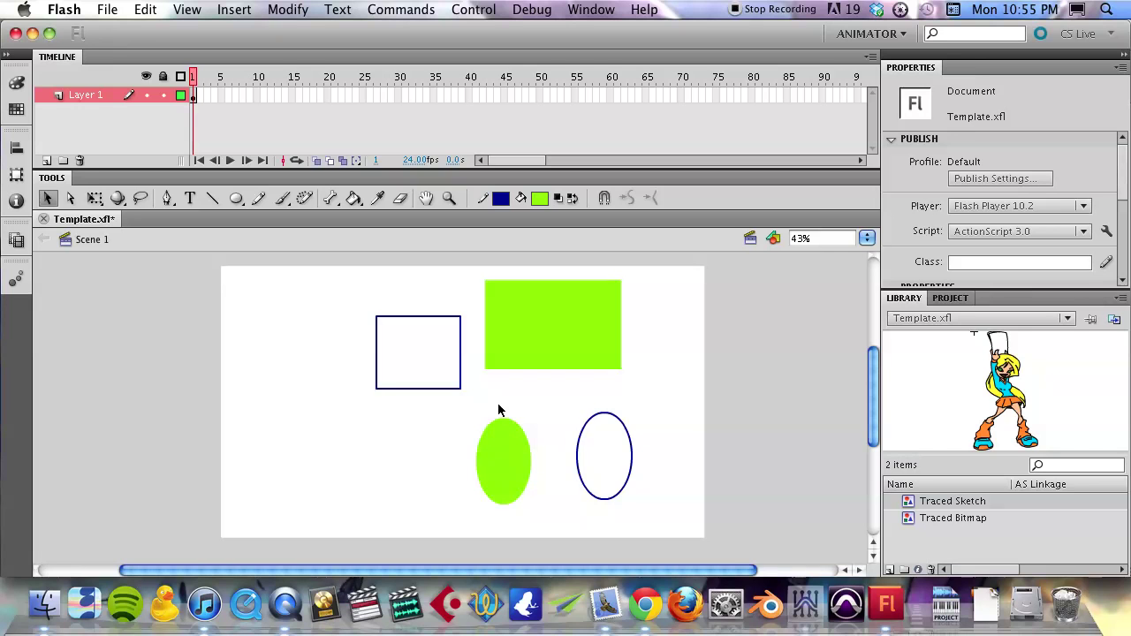
key(super+y)
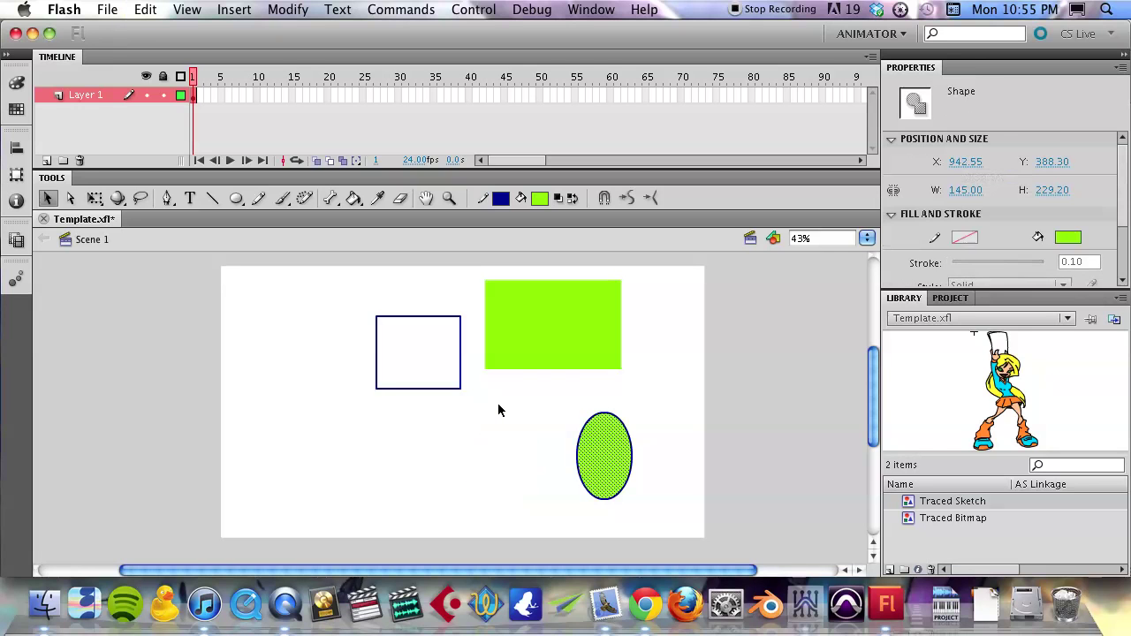
click(518, 416)
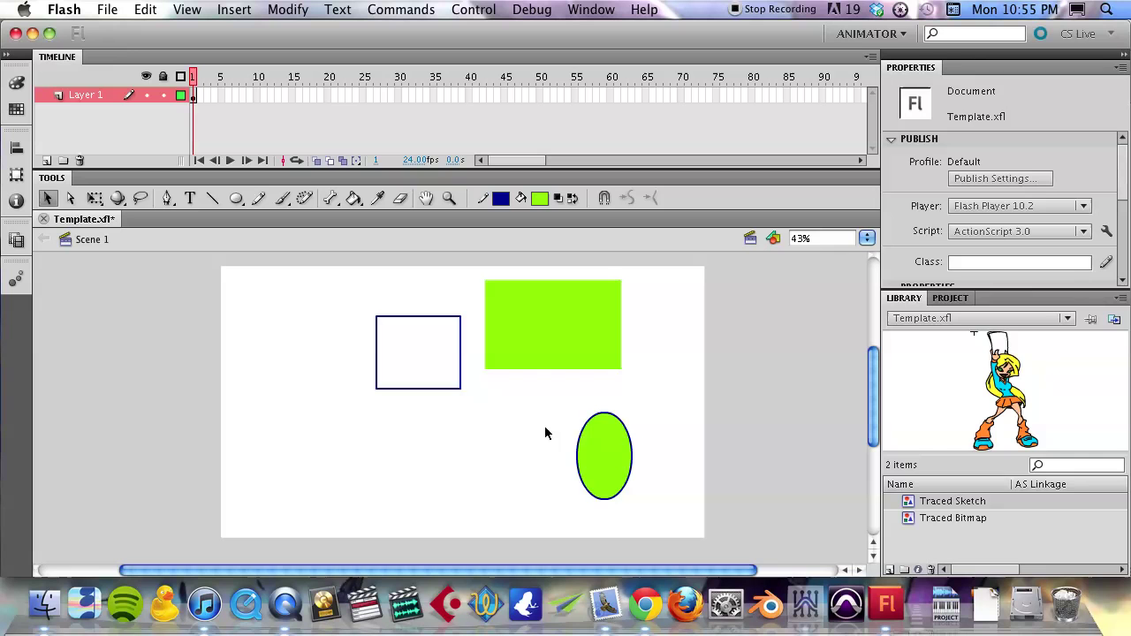
Delete the green oval, the green rectangle and the outlined rectangle, leaving the stage empty
drag(561, 404, 656, 511)
key(Delete)
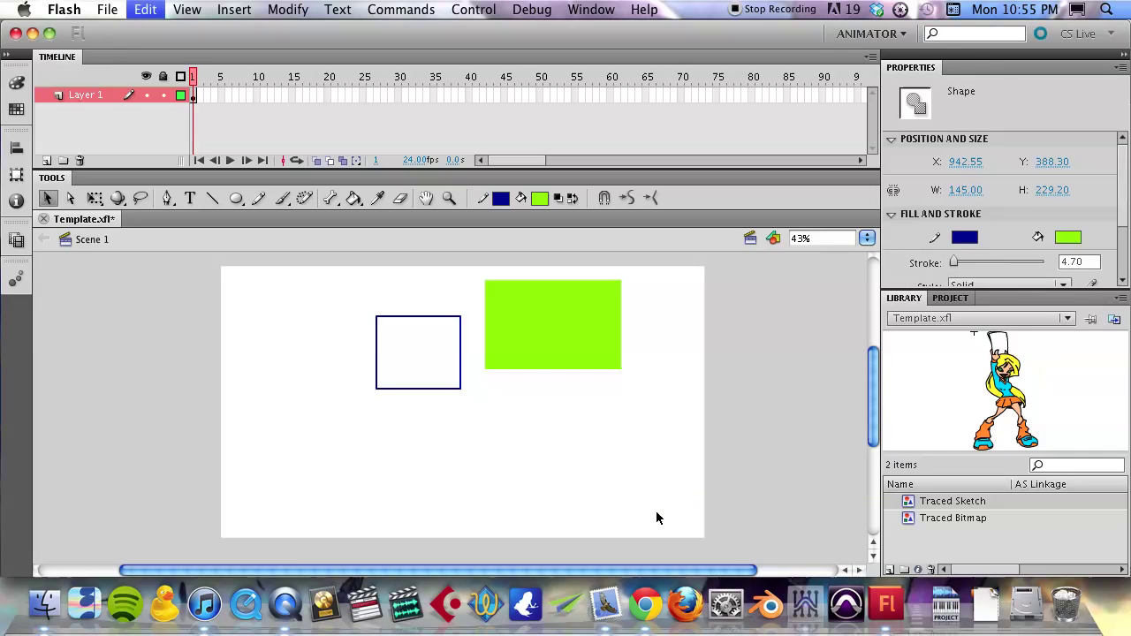
click(563, 321)
key(Delete)
drag(373, 321, 513, 423)
key(Delete)
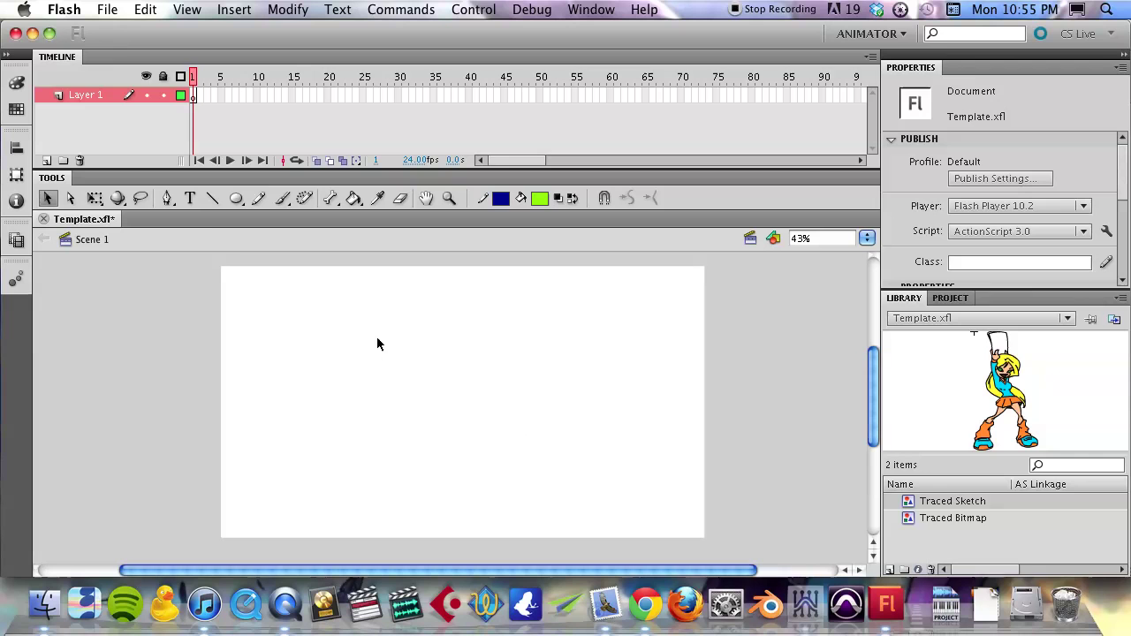
Draw several dark-blue straight lines at various angles across the stage with the Line tool
click(211, 197)
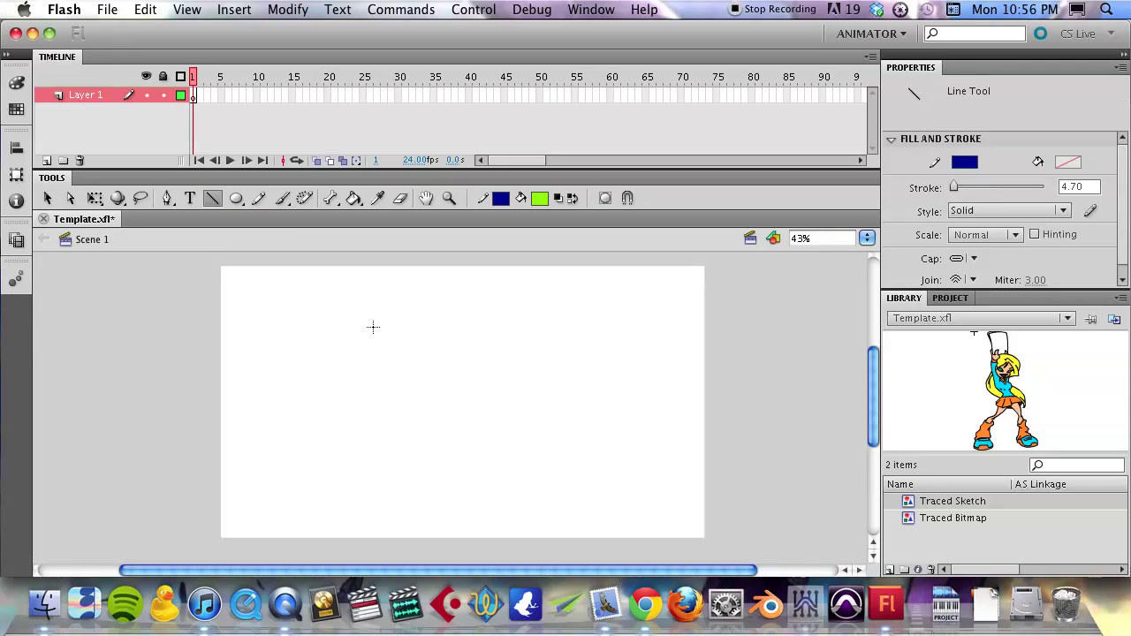
drag(455, 336, 556, 374)
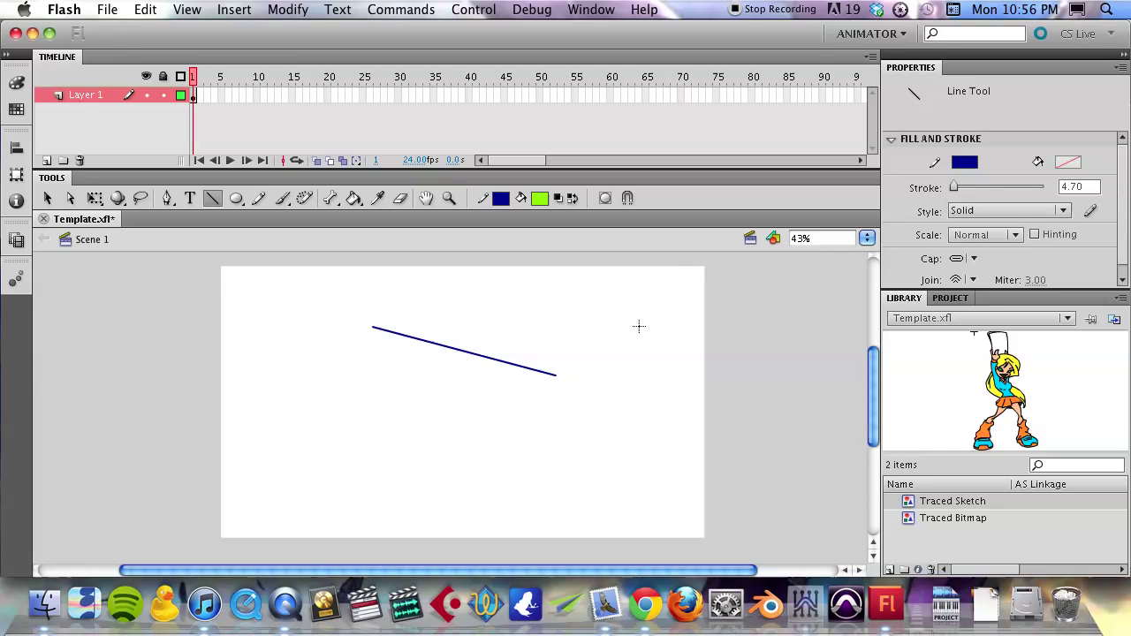
drag(640, 328, 522, 298)
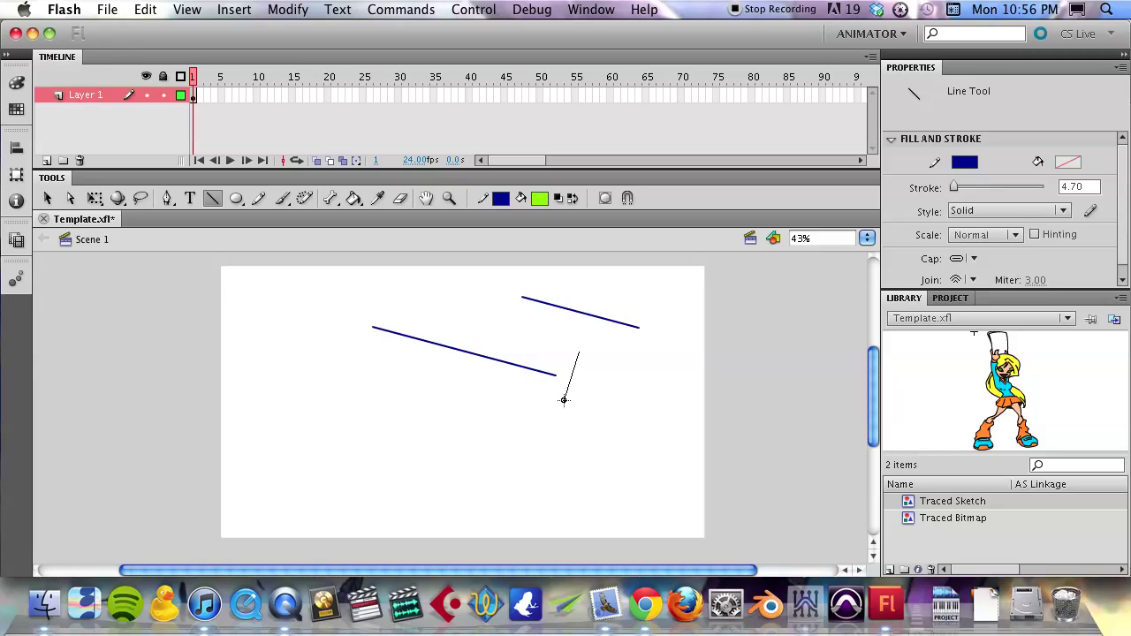
drag(564, 400, 564, 411)
drag(638, 430, 510, 385)
drag(521, 446, 516, 484)
drag(450, 454, 441, 450)
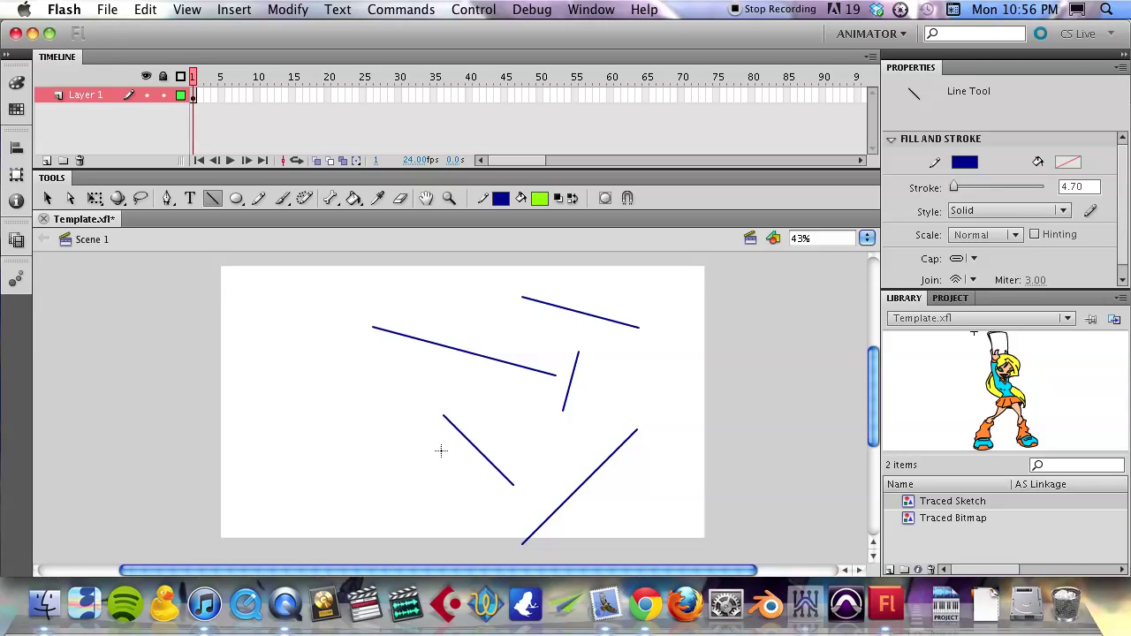
mouse_move(371, 489)
mouse_down()
mouse_move(402, 380)
mouse_move(462, 397)
mouse_move(497, 371)
mouse_up()
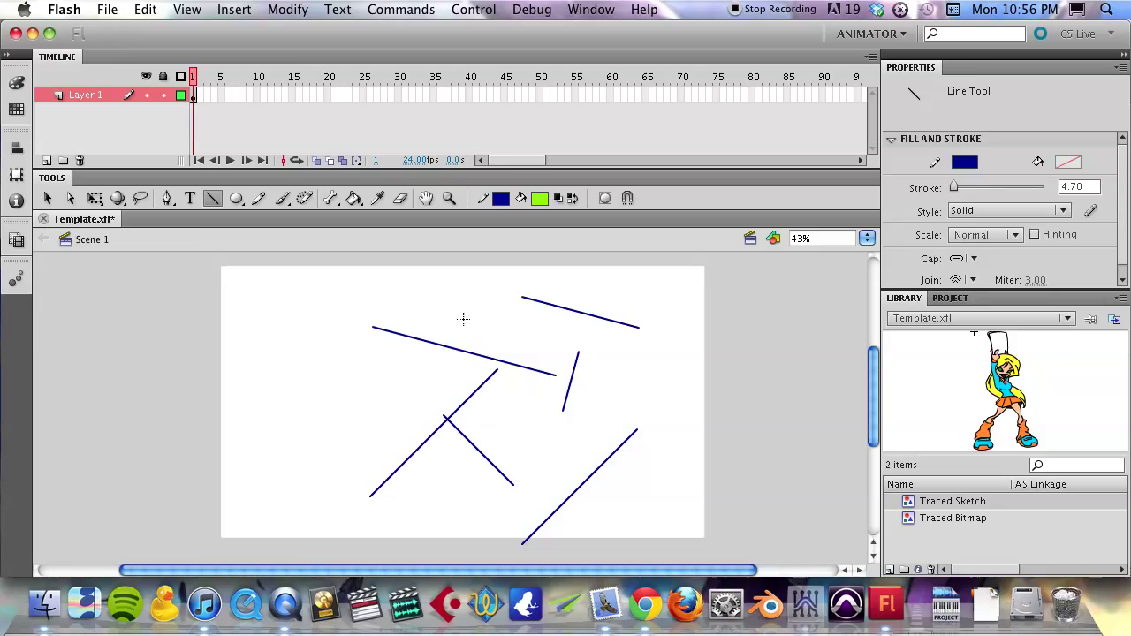
Draw a curved navy path across the stage with the Pen Tool
click(169, 200)
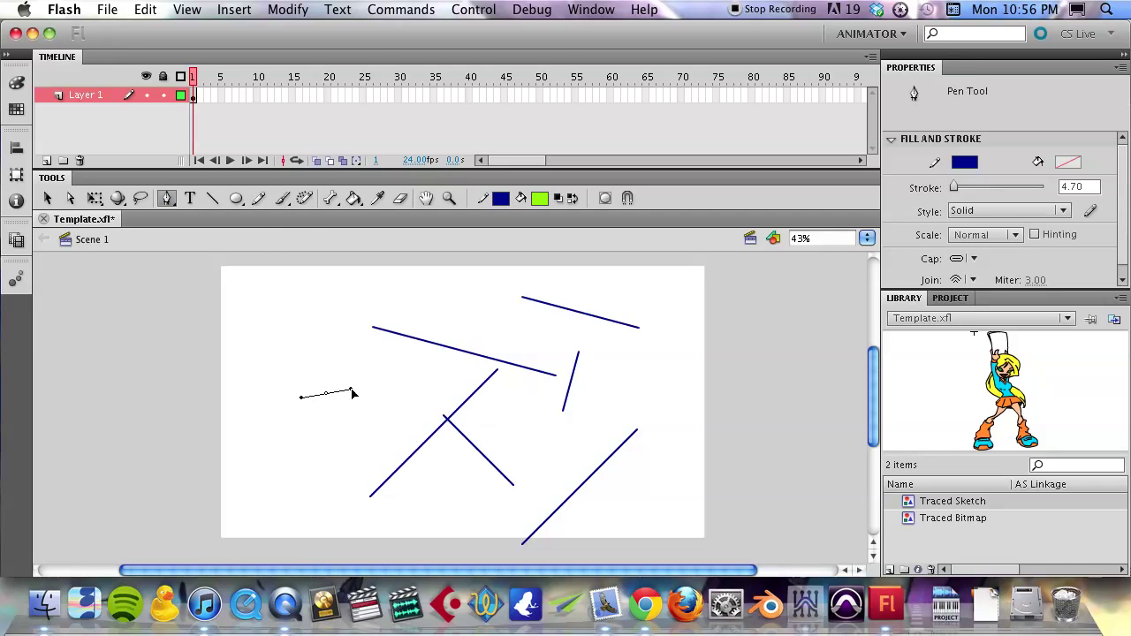
drag(354, 393, 353, 390)
click(417, 363)
drag(434, 332, 525, 361)
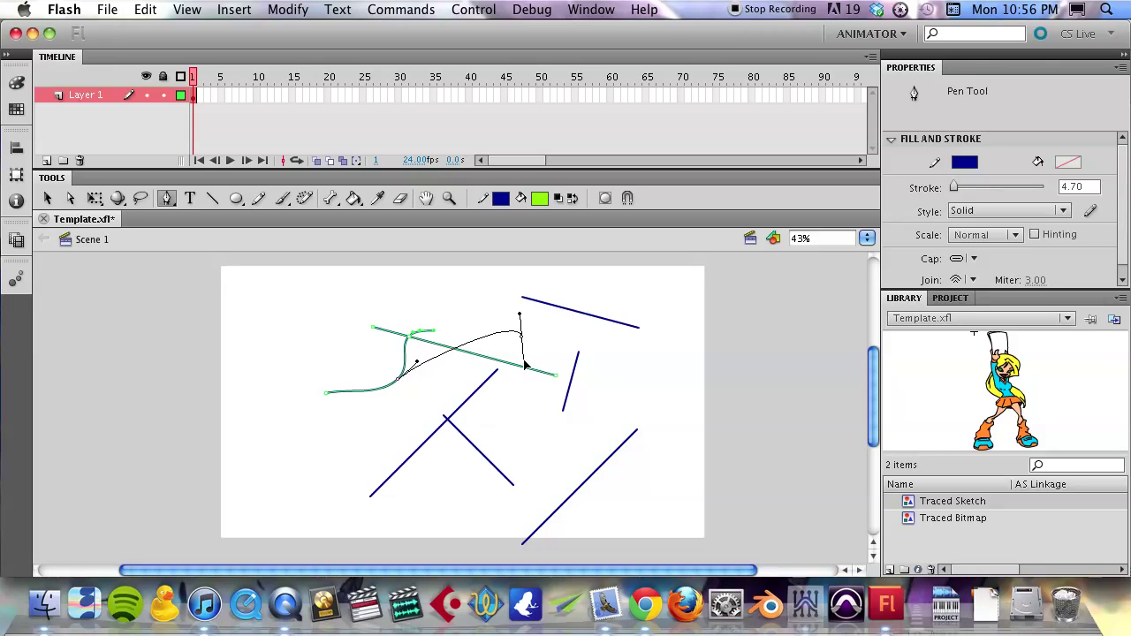
click(528, 435)
click(583, 424)
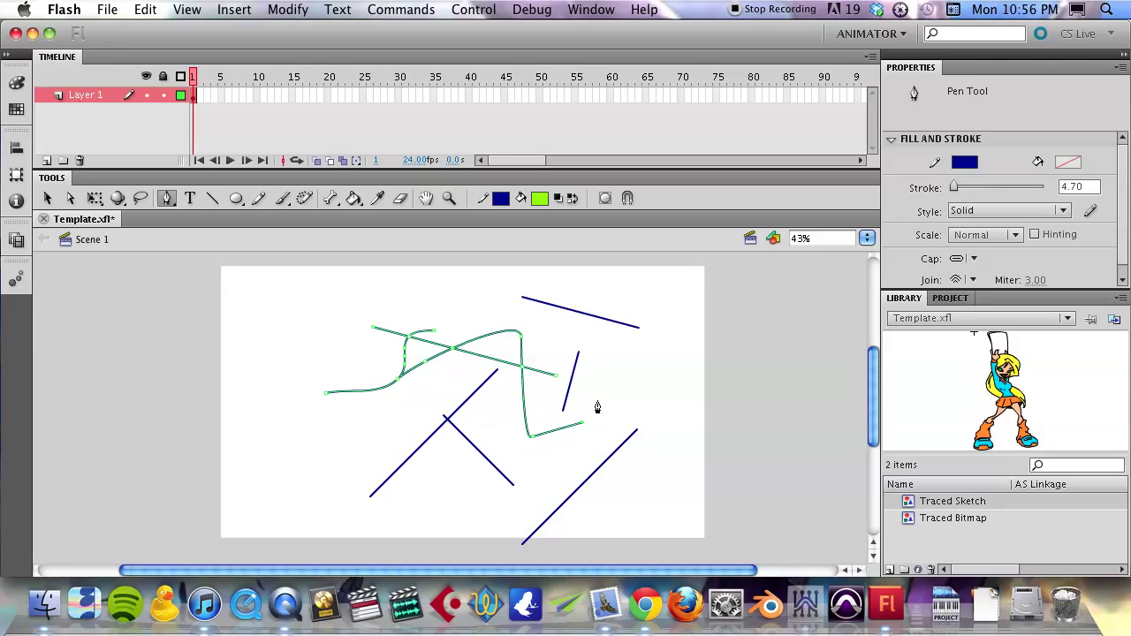
drag(598, 391, 575, 374)
click(553, 325)
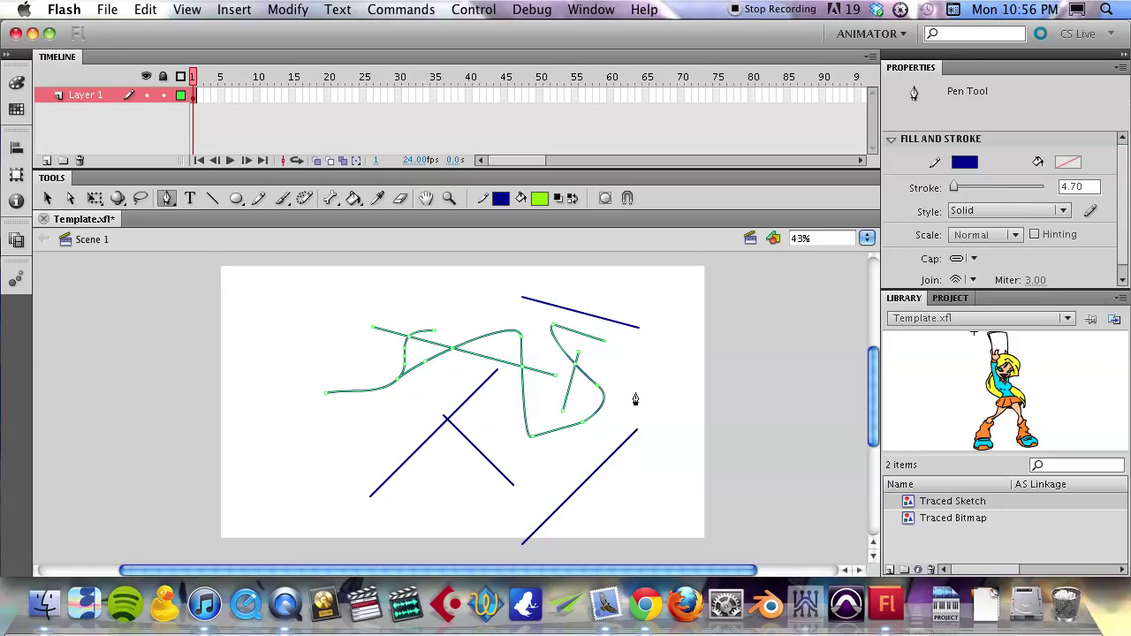
Marquee-select all the blue strokes and delete them
key(v)
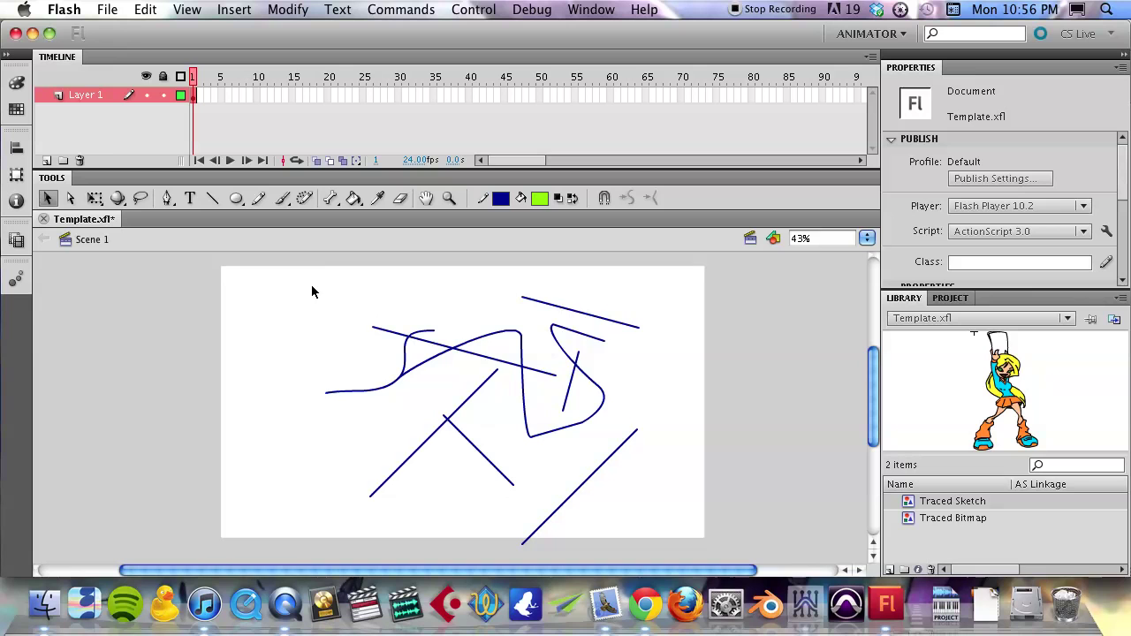
mouse_move(293, 269)
mouse_down()
mouse_move(674, 528)
mouse_move(675, 551)
mouse_up()
key(Delete)
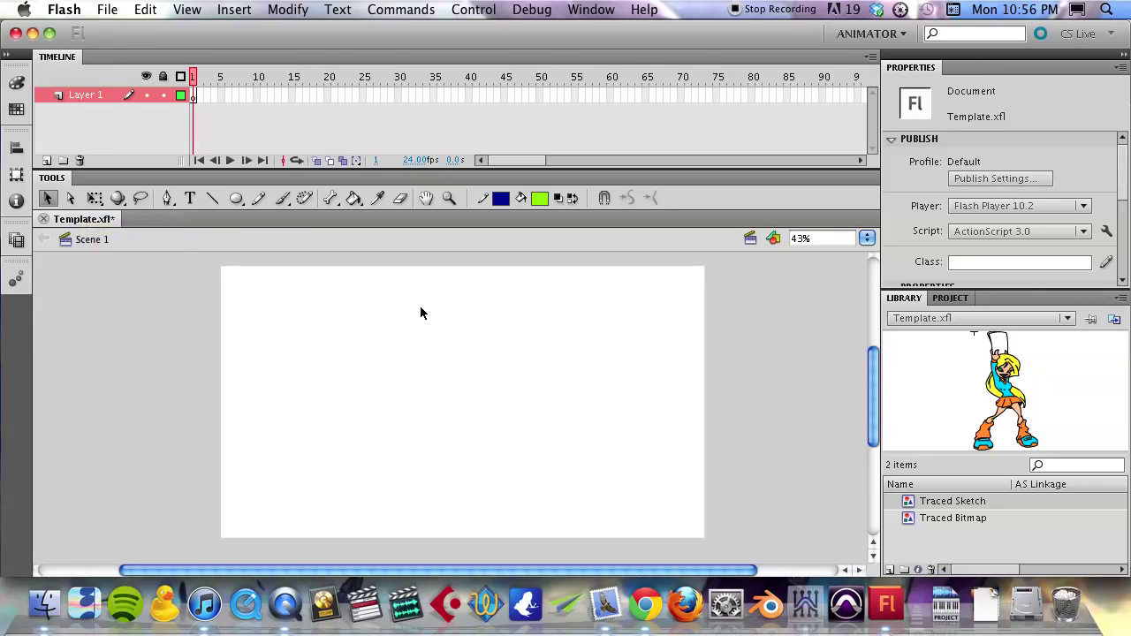
Draw a lime-green rectangle with a navy outline near the centre of the stage
key(r)
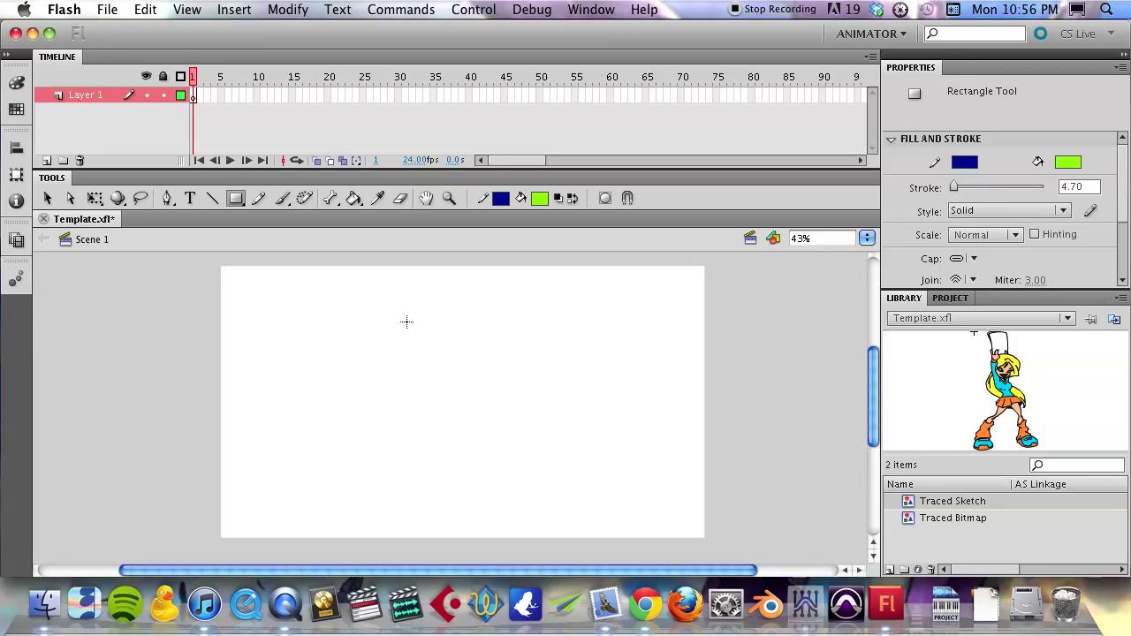
mouse_move(407, 322)
mouse_down()
mouse_move(470, 384)
mouse_move(542, 394)
mouse_move(521, 397)
mouse_up()
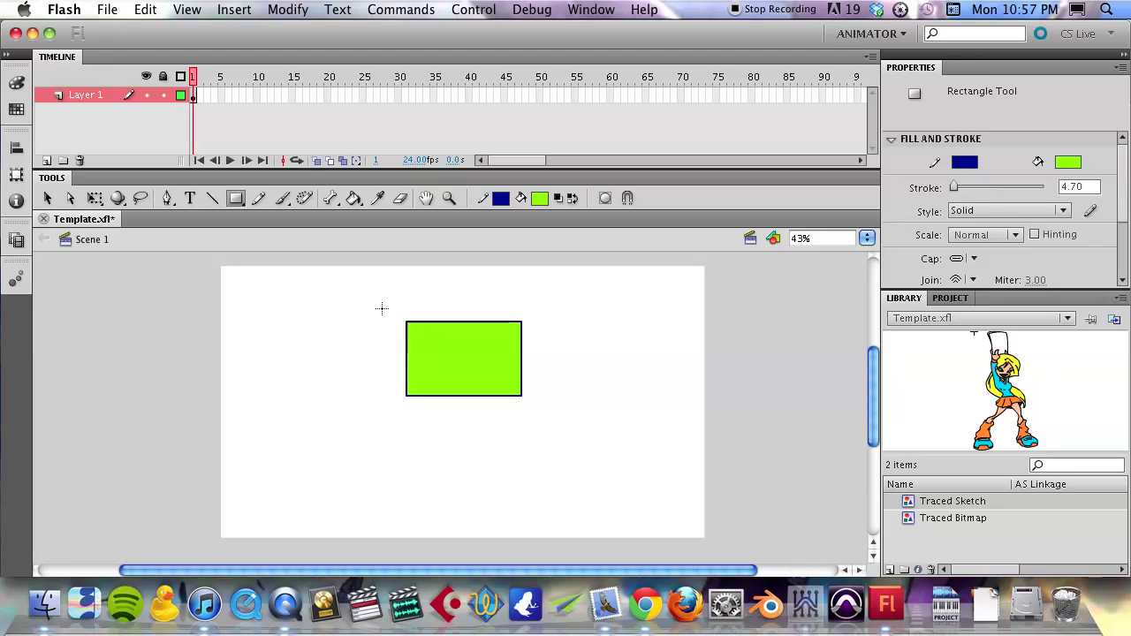
click(47, 199)
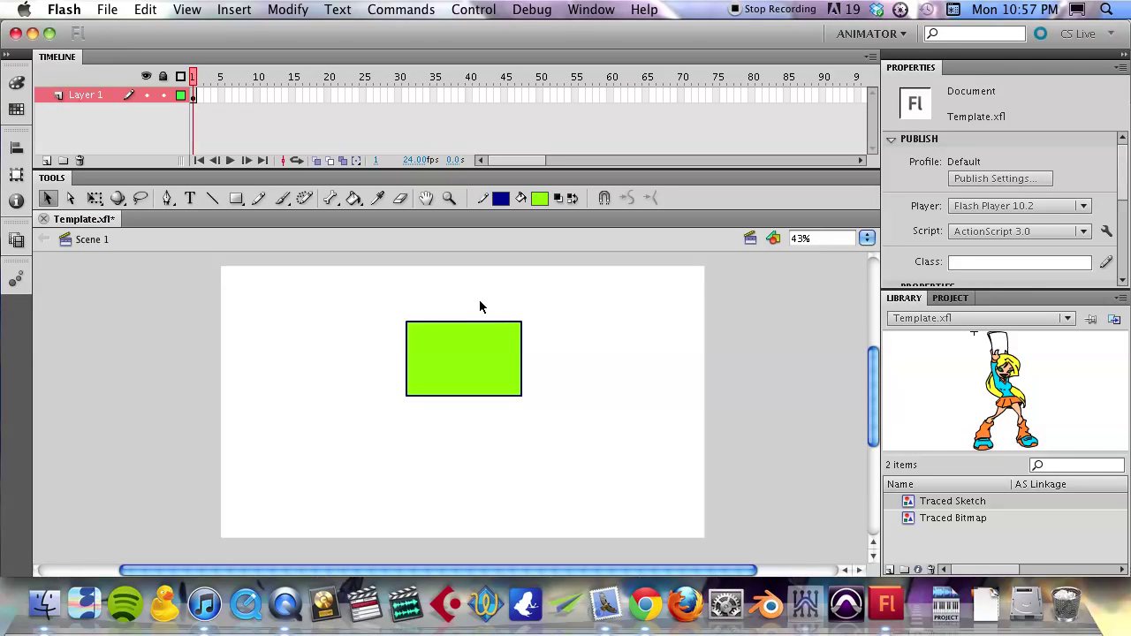
Zoom to frame the green rectangle, then bend its left edge into an inward curve
key(z)
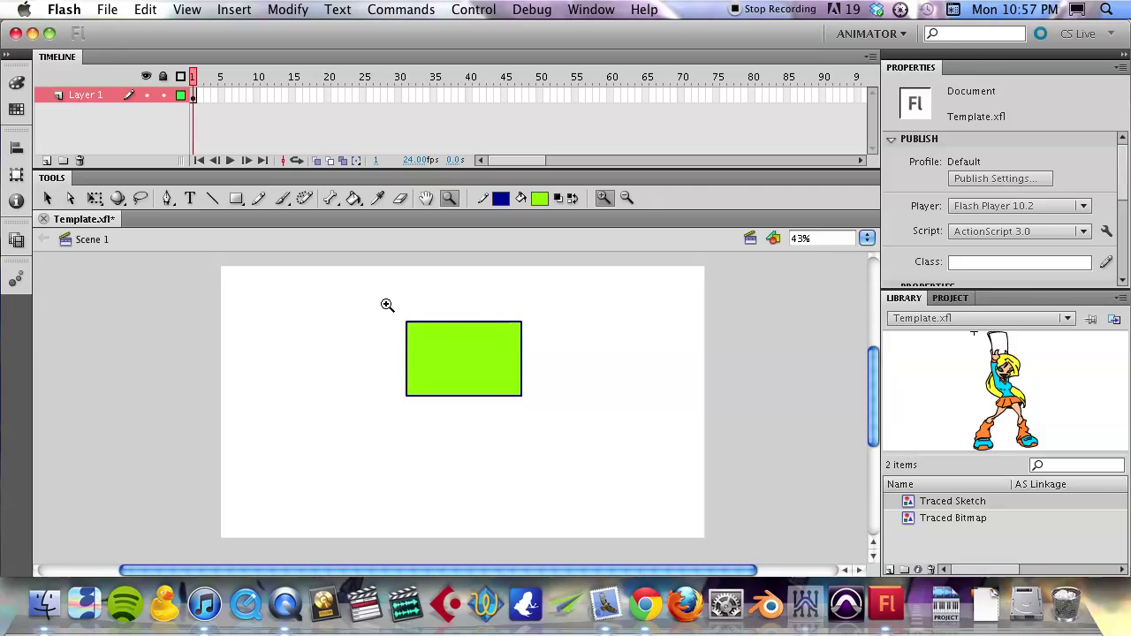
drag(385, 302, 408, 301)
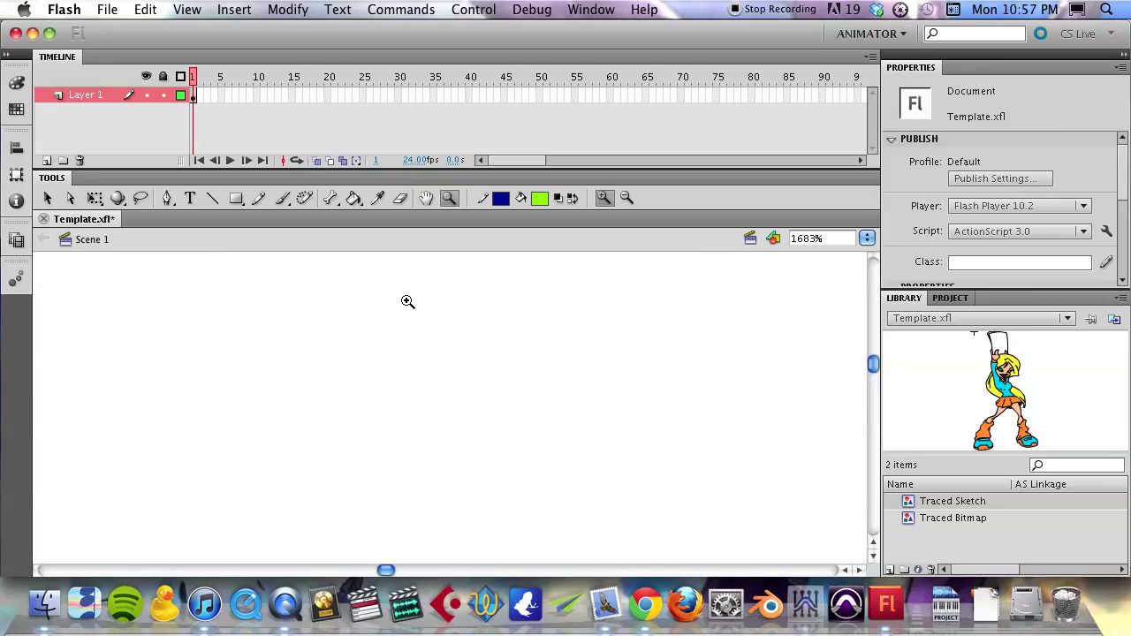
alt+click(462, 360)
alt+click(463, 360)
alt+click(462, 360)
alt+click(462, 360)
alt+click(462, 359)
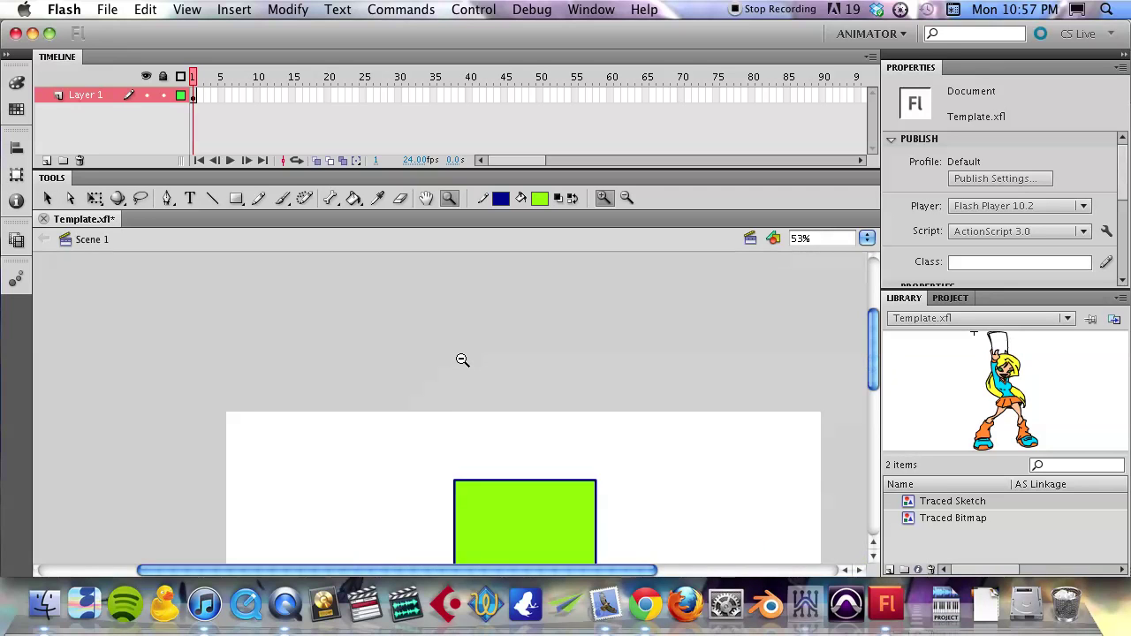
drag(470, 466, 361, 358)
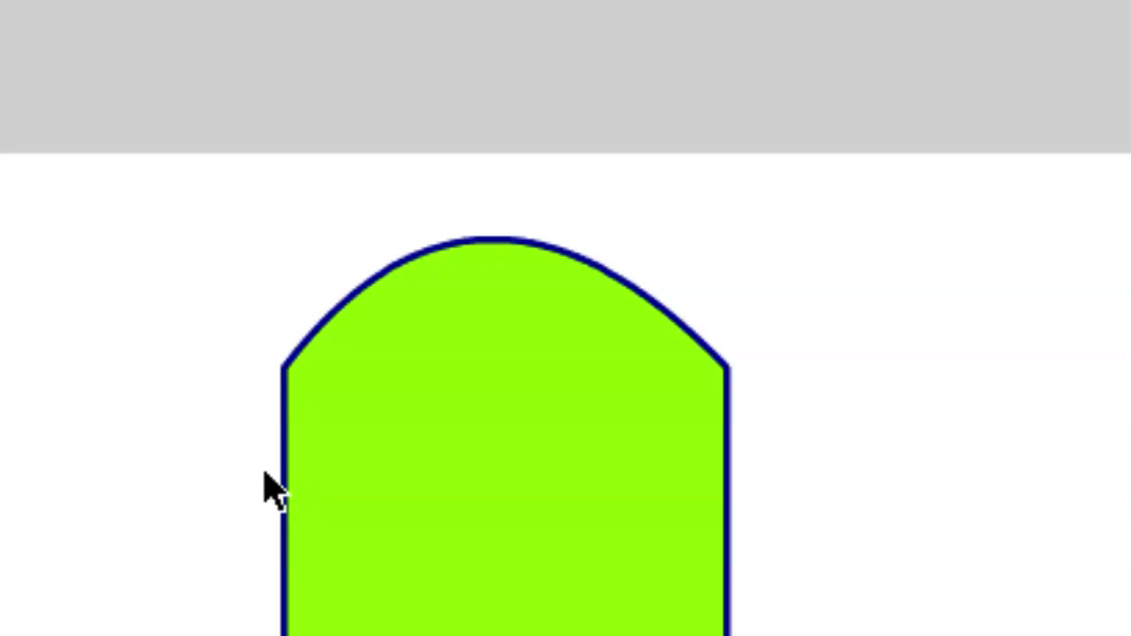
drag(281, 476, 415, 460)
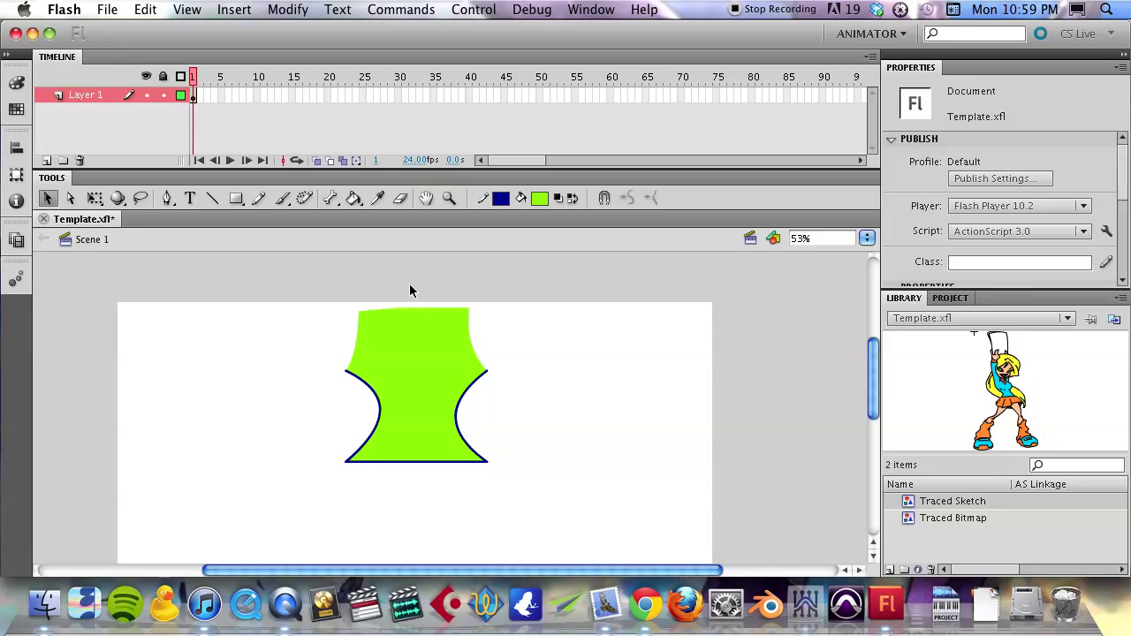
Cut a square notch out of the top of the green shape
drag(410, 282, 419, 375)
drag(421, 428, 419, 422)
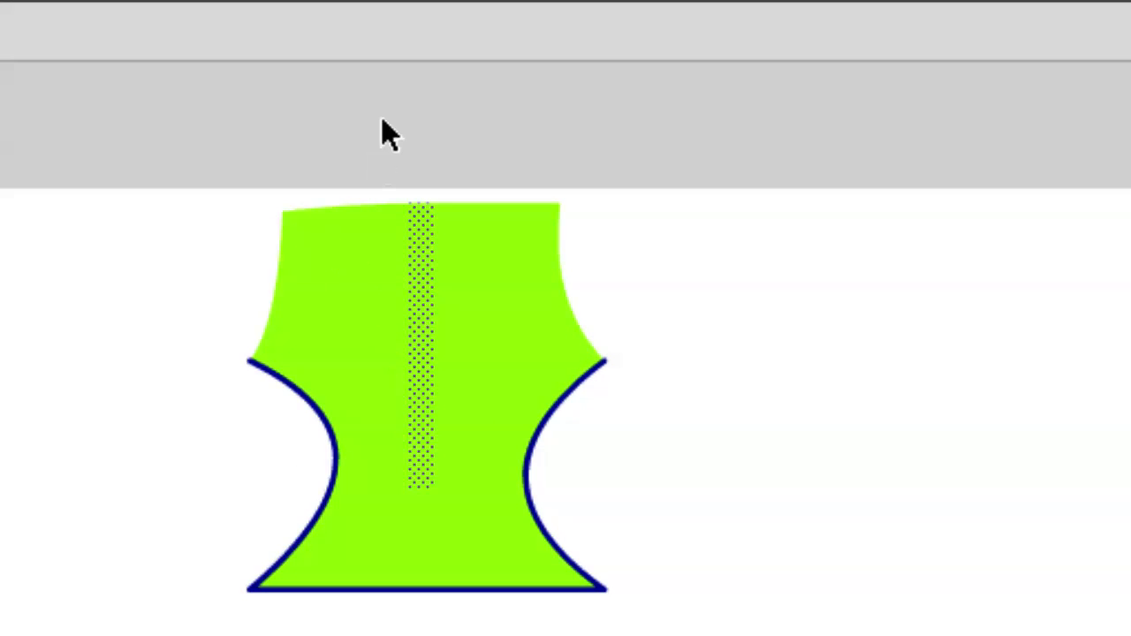
click(397, 293)
drag(392, 203, 440, 315)
key(Delete)
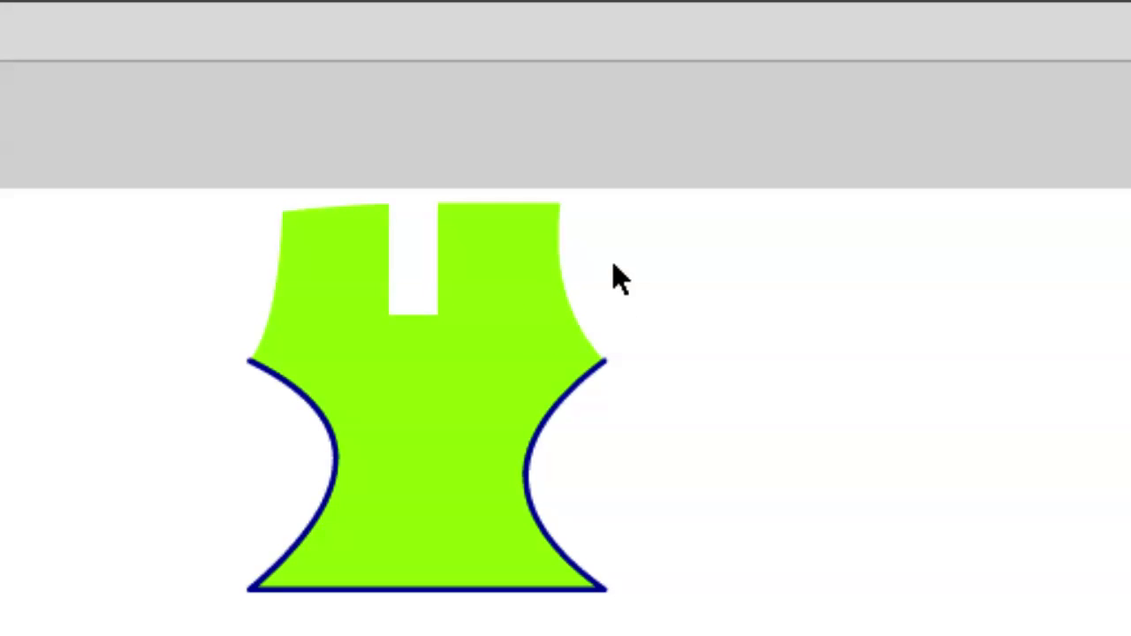
Cut a second notch at the top right and select a thin vertical slit below it
drag(625, 233, 476, 274)
key(Delete)
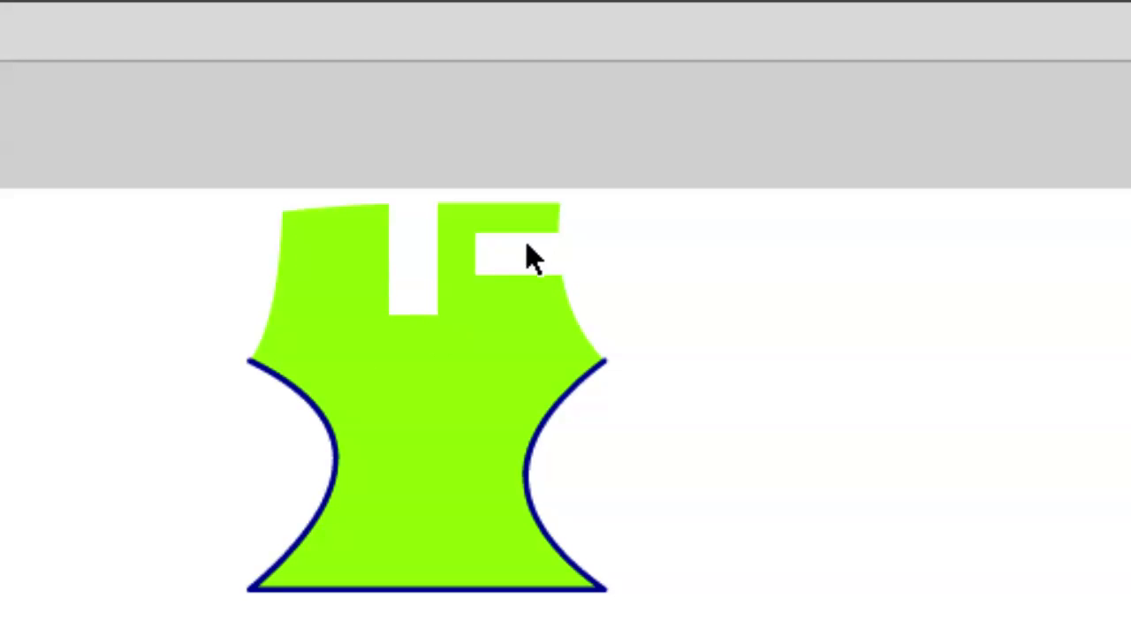
drag(483, 249, 484, 384)
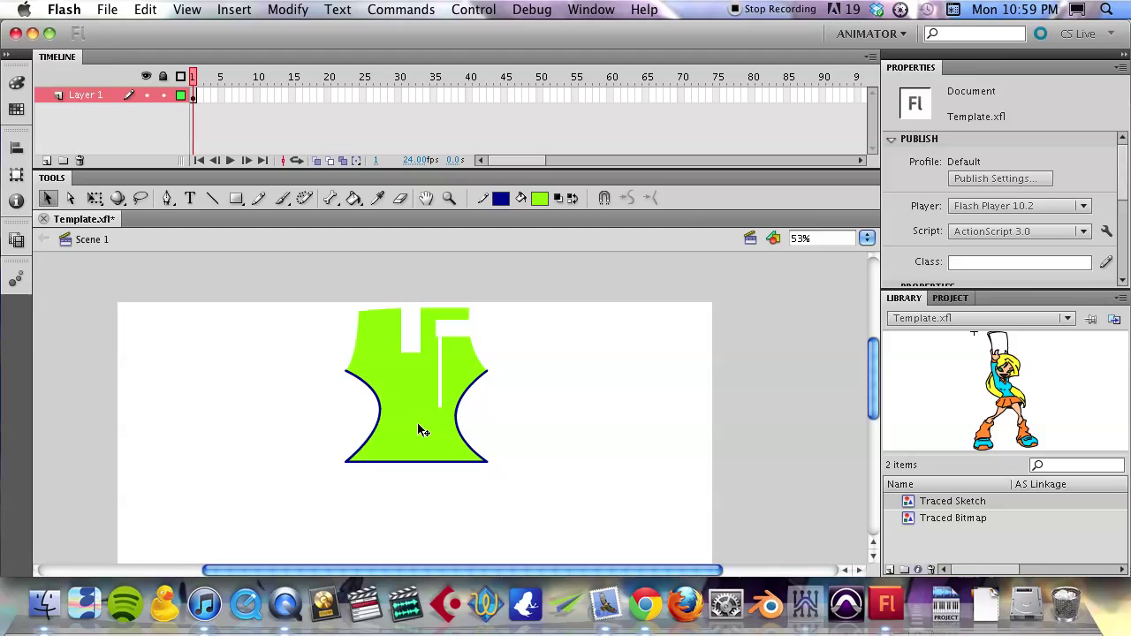
Pull the top-right corner up into a flap and curve the right point outward into a spike
click(73, 199)
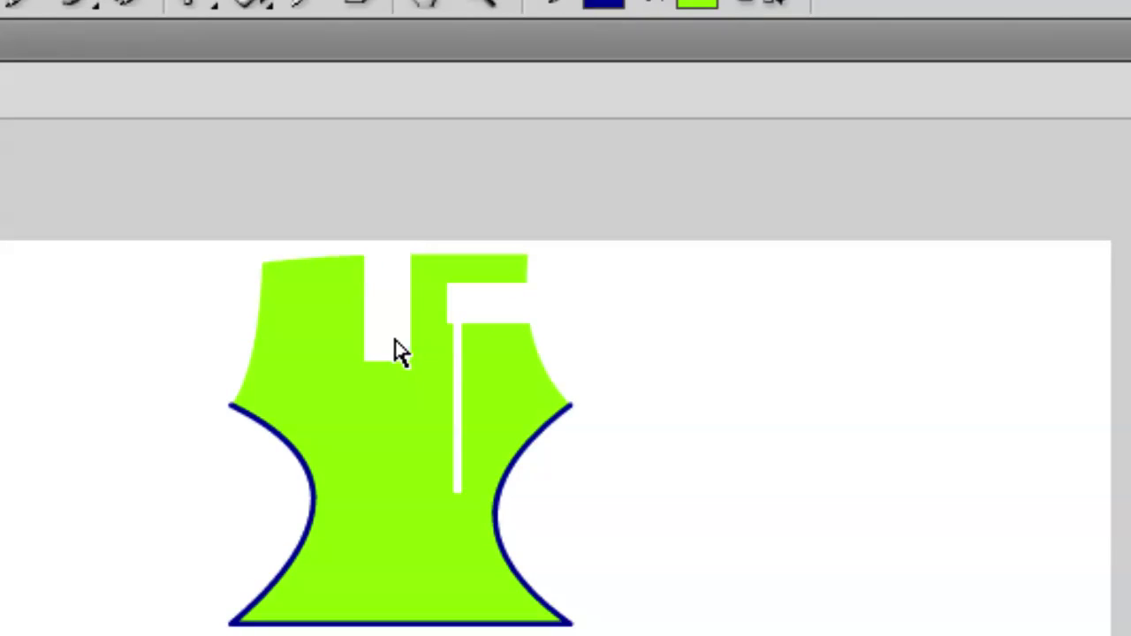
click(421, 346)
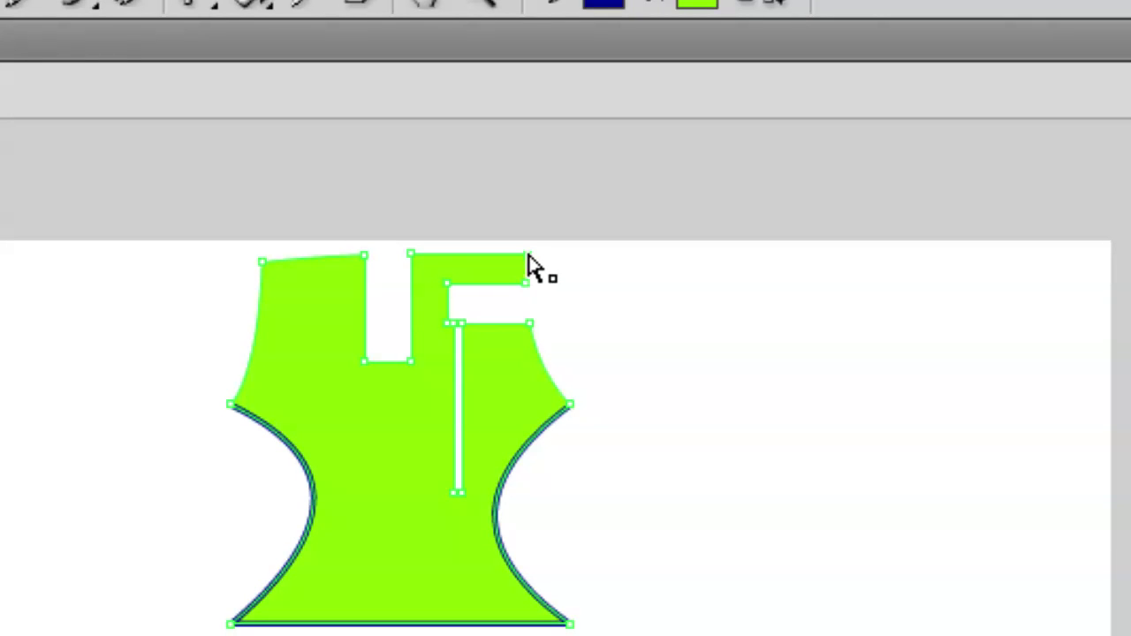
drag(529, 255, 566, 209)
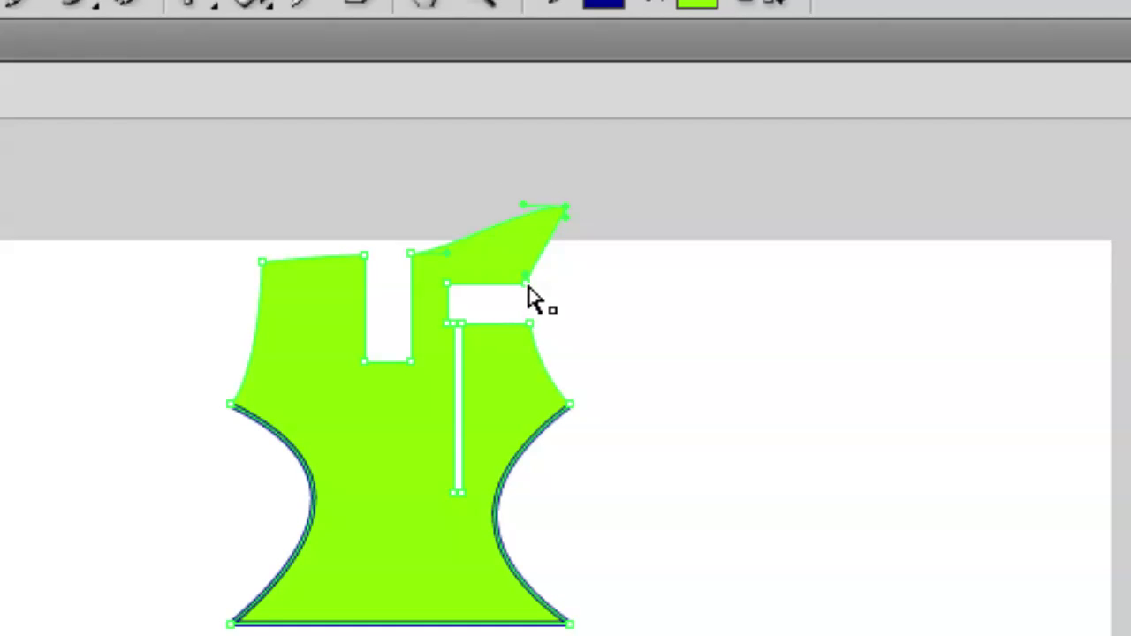
drag(529, 284, 590, 292)
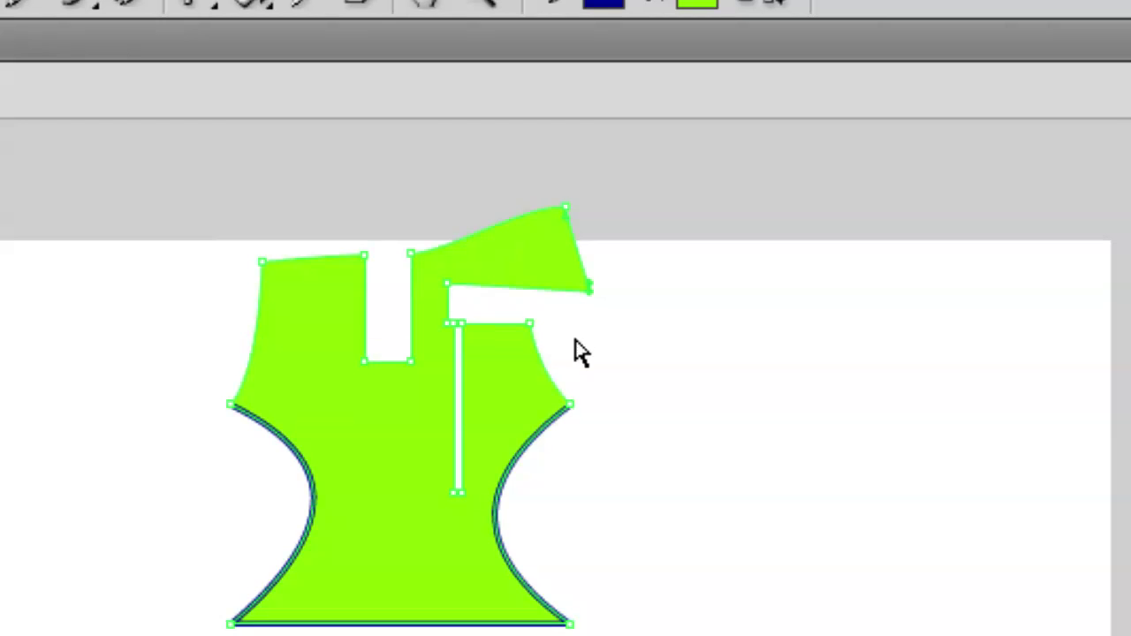
drag(570, 407, 676, 401)
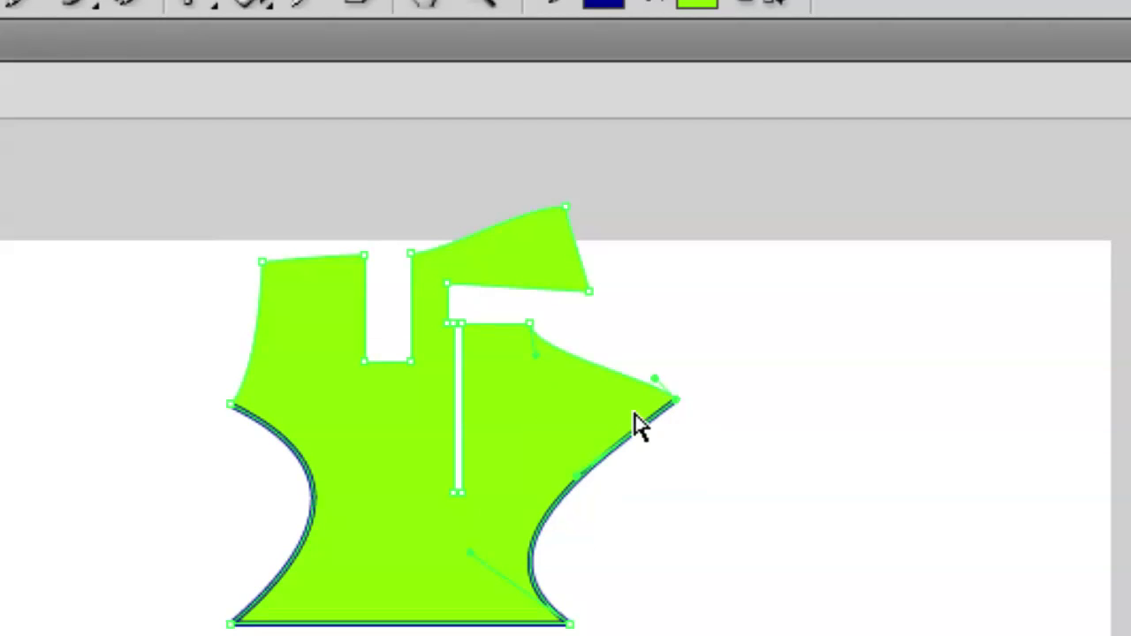
drag(532, 325, 522, 380)
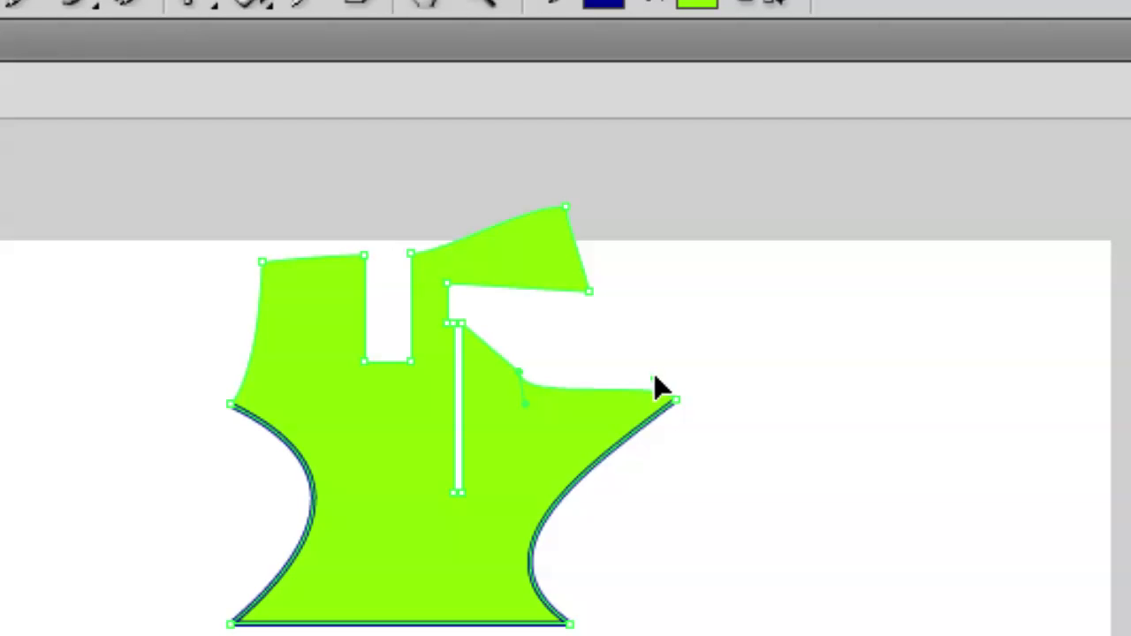
drag(677, 400, 440, 519)
click(584, 368)
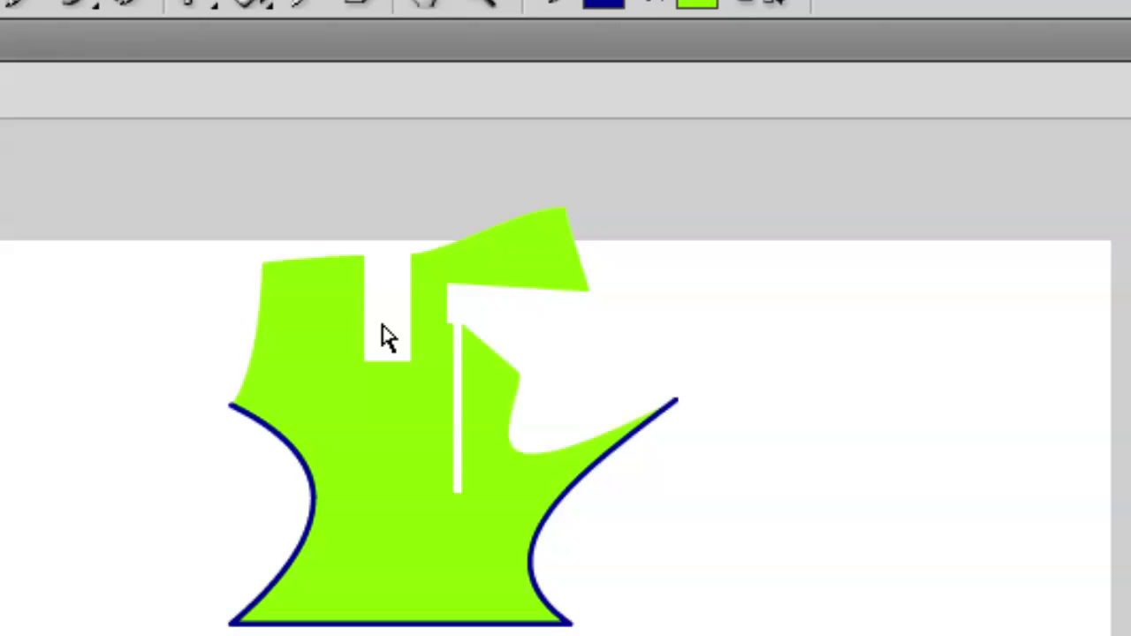
Curve the top-left edge upward into a tall rounded lobe, undoing an accidental move
click(366, 290)
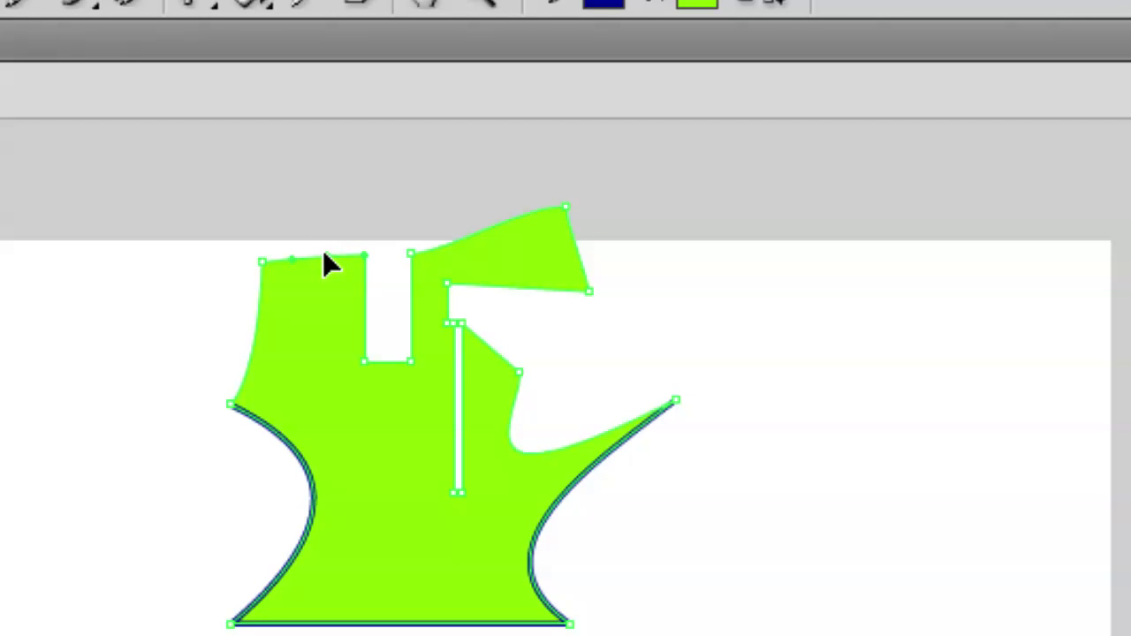
drag(325, 257, 337, 160)
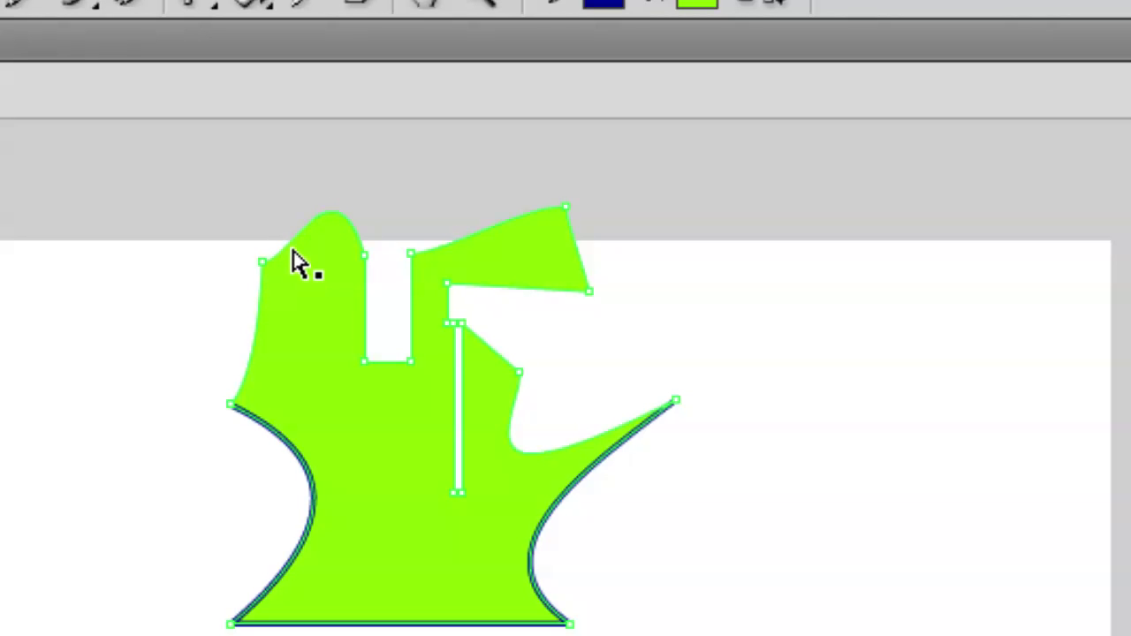
drag(295, 268, 291, 247)
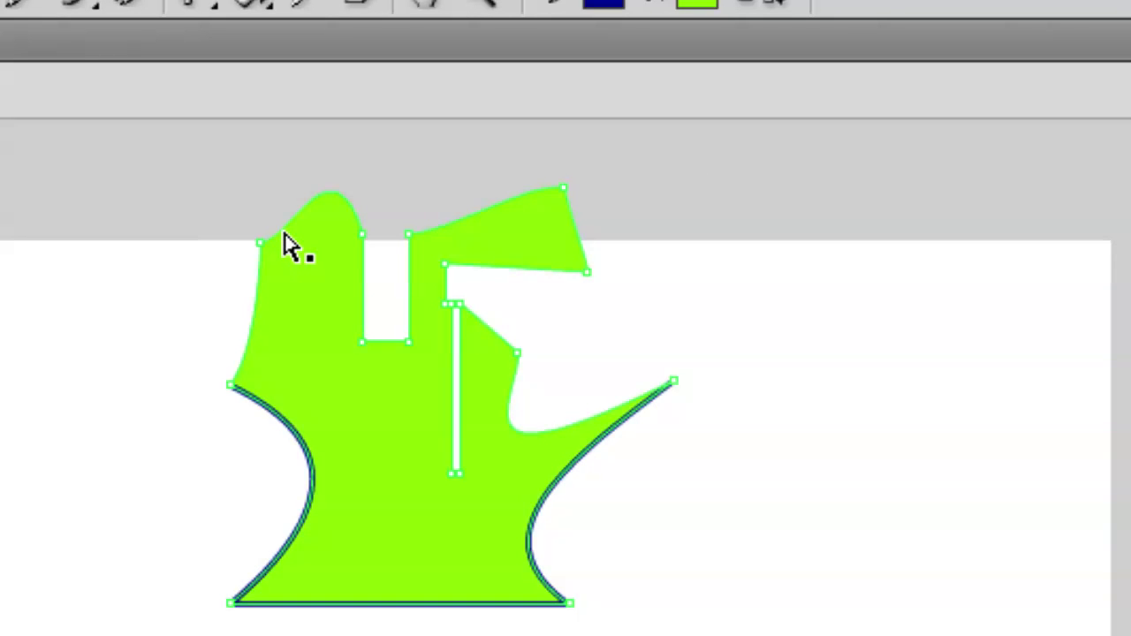
key(ctrl+z)
click(247, 256)
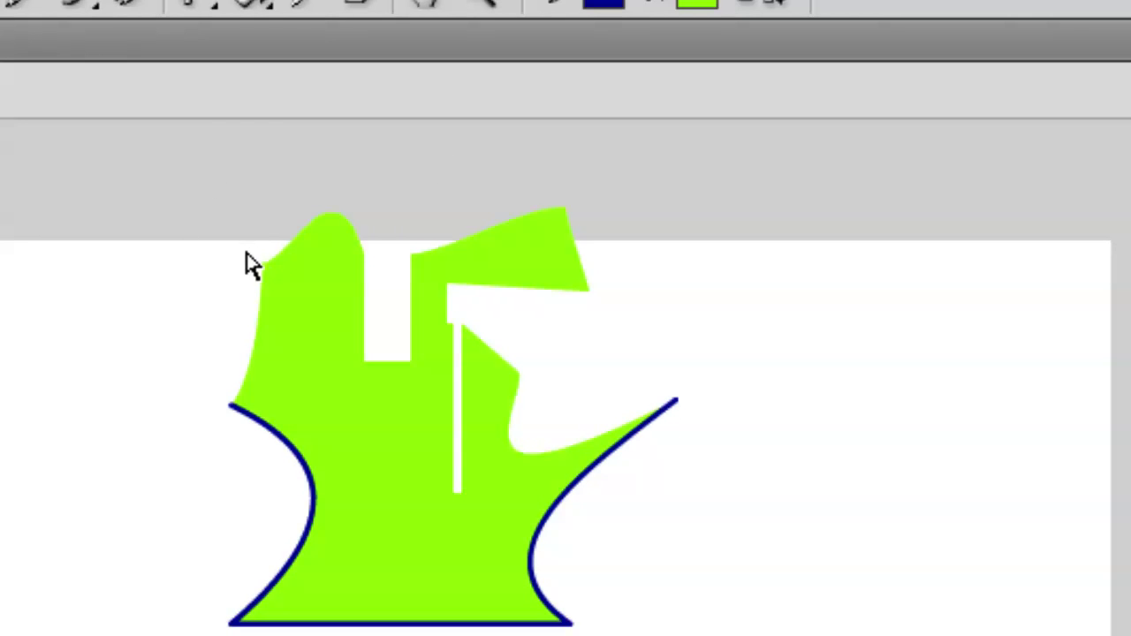
click(264, 275)
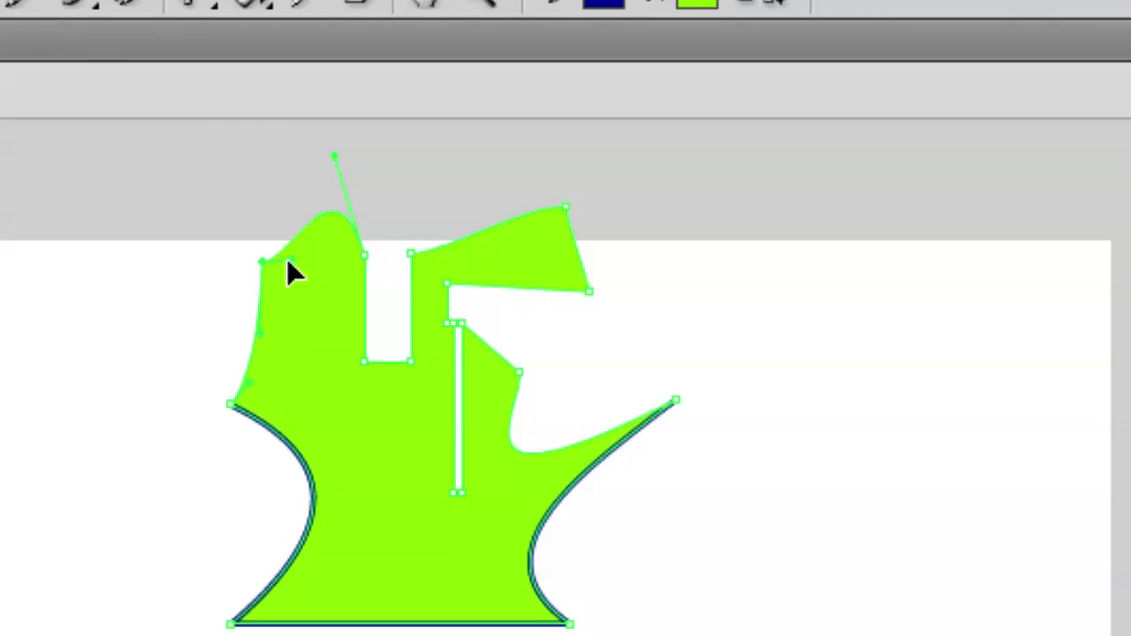
drag(288, 263, 269, 179)
click(214, 327)
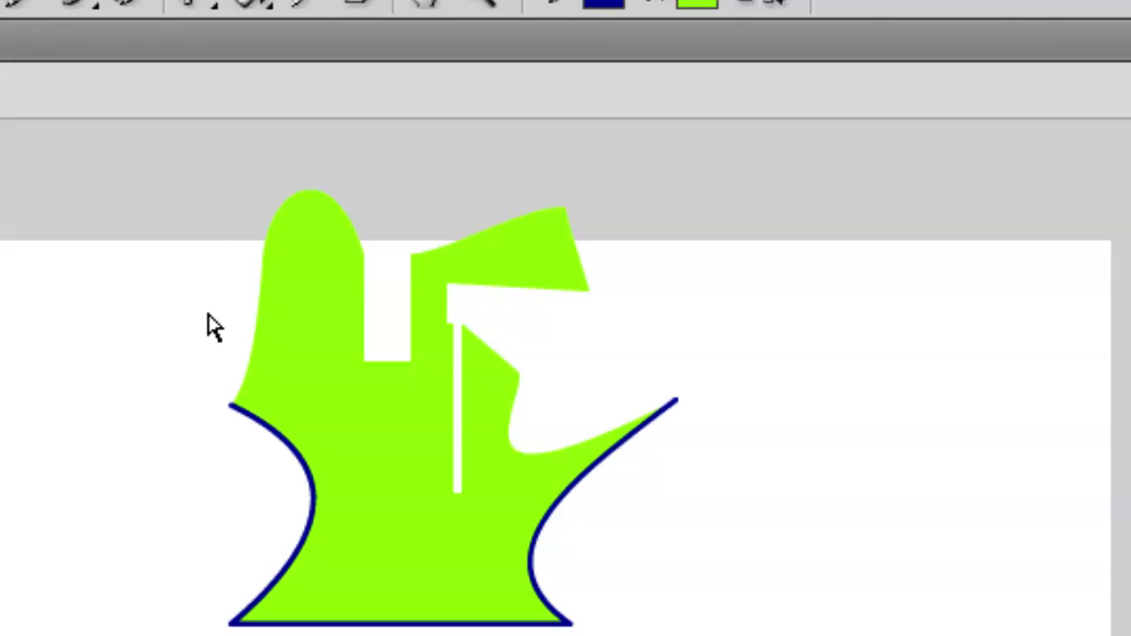
Adjust the lower-left curve of the shape and select its right point
click(318, 372)
drag(310, 323, 329, 421)
click(695, 429)
click(677, 408)
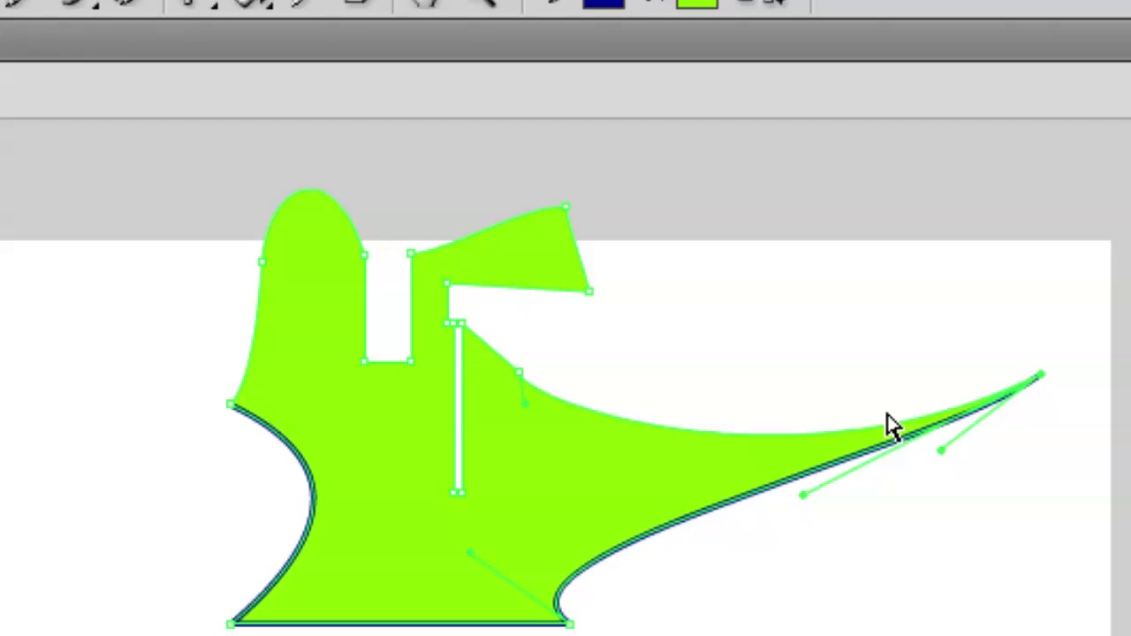
Check the long right spike with the transform bounding box, then deselect the shape
key(v)
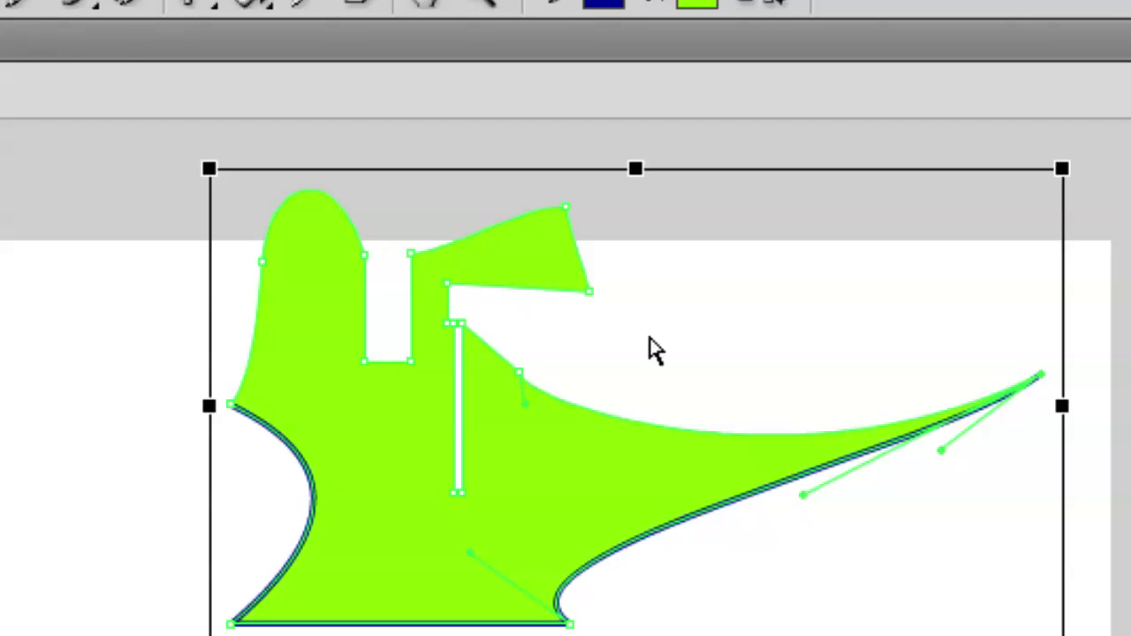
key(a)
click(212, 358)
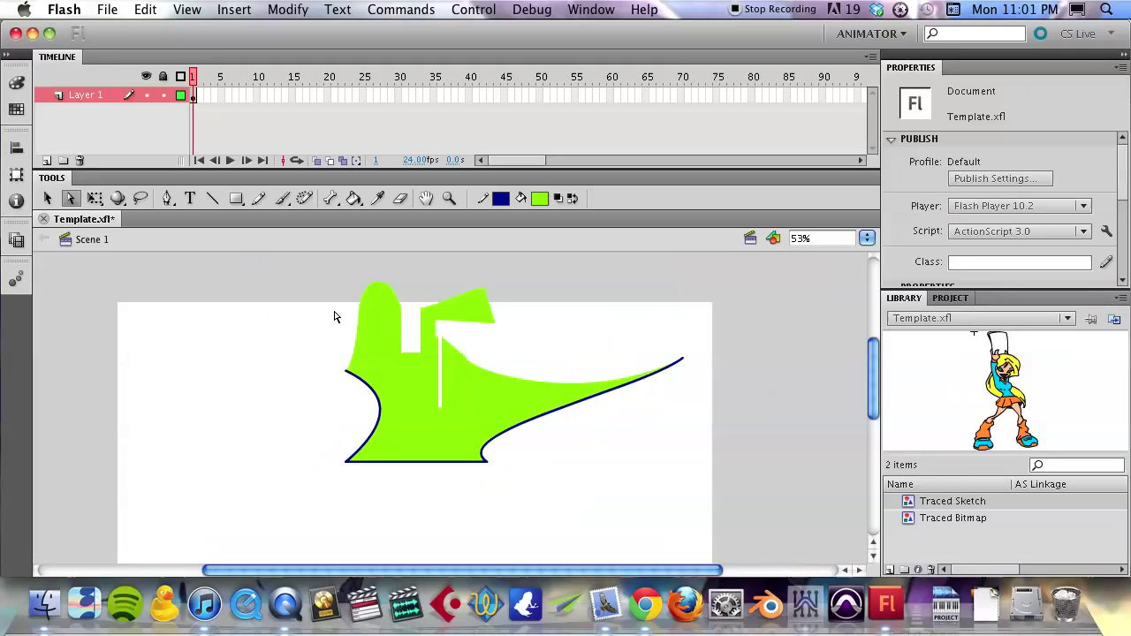
Move the green shape down and left with Free Transform to X 420.80, Y 72.35
click(94, 200)
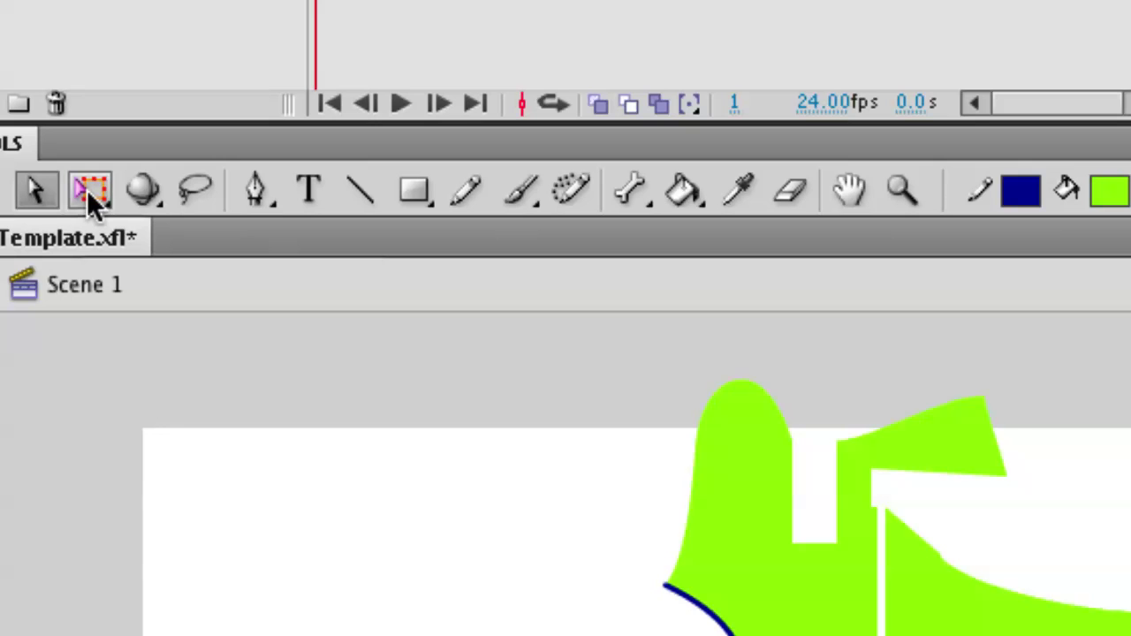
key(a)
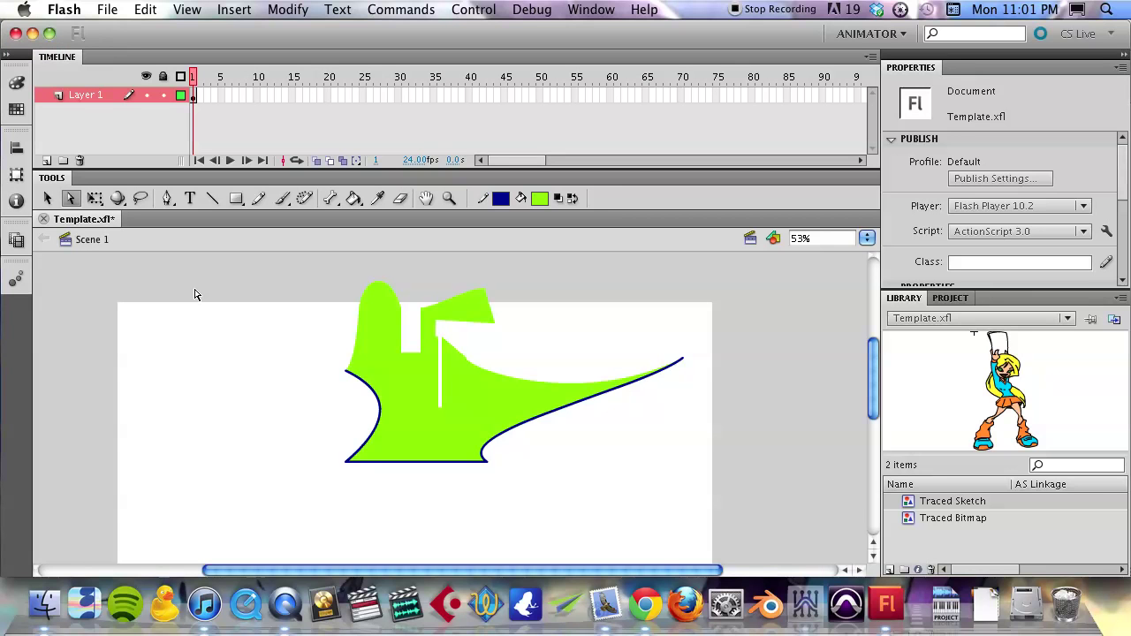
click(95, 202)
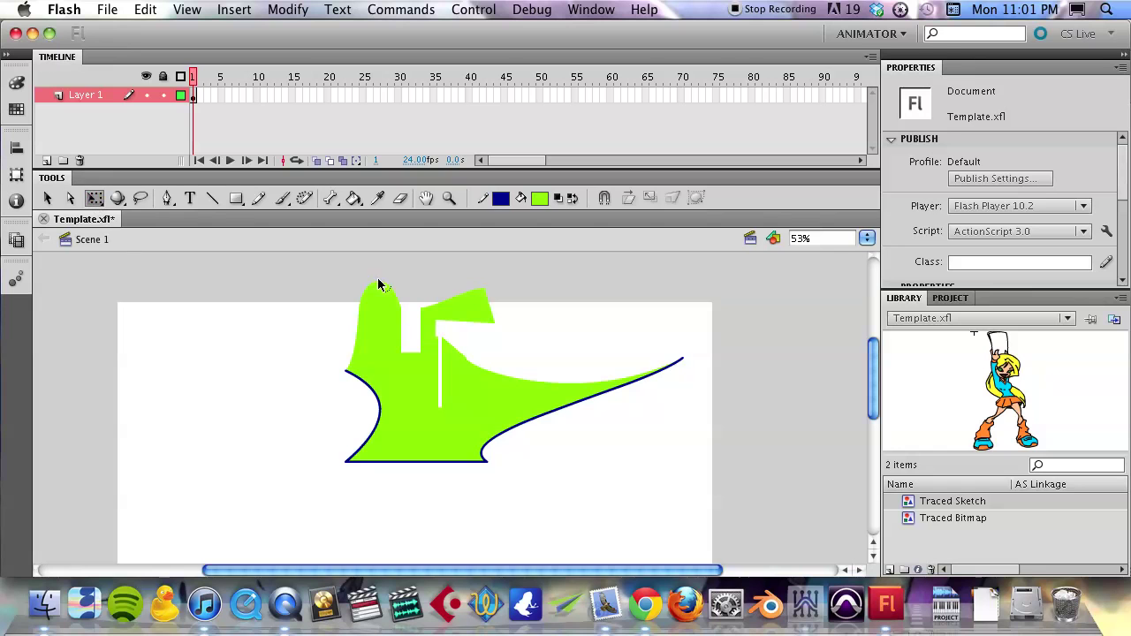
drag(323, 267, 697, 507)
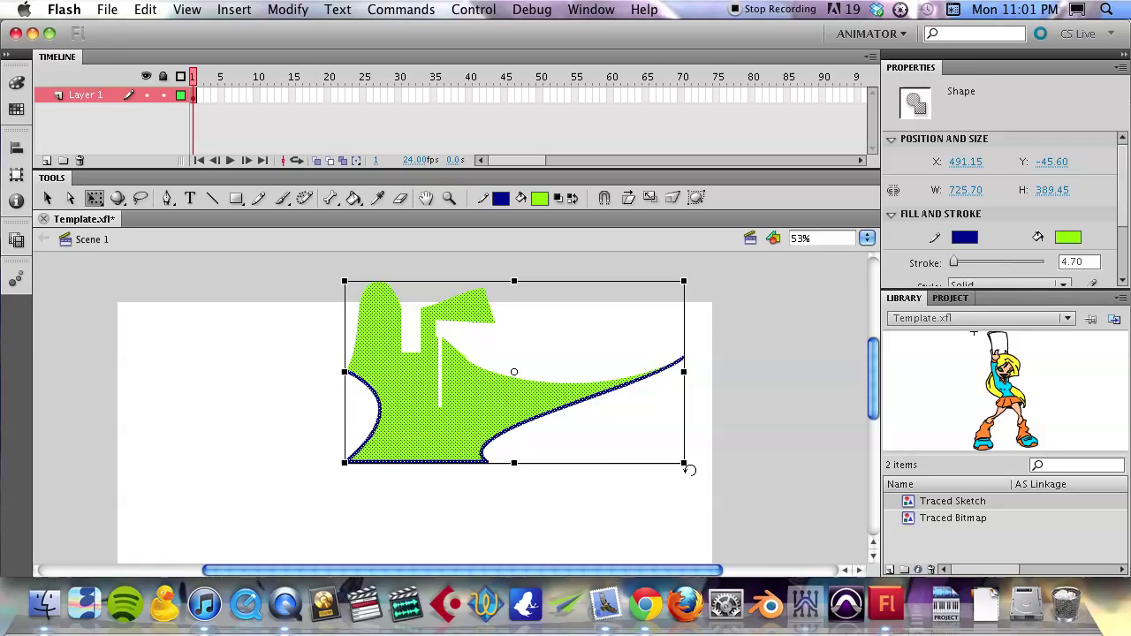
drag(504, 417, 468, 472)
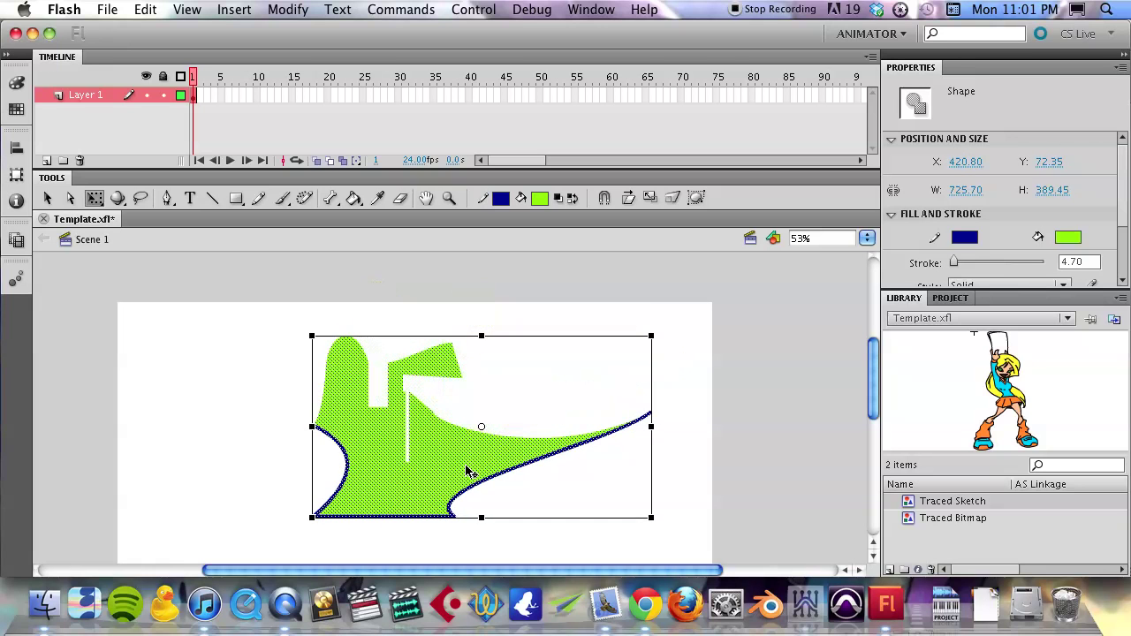
click(217, 356)
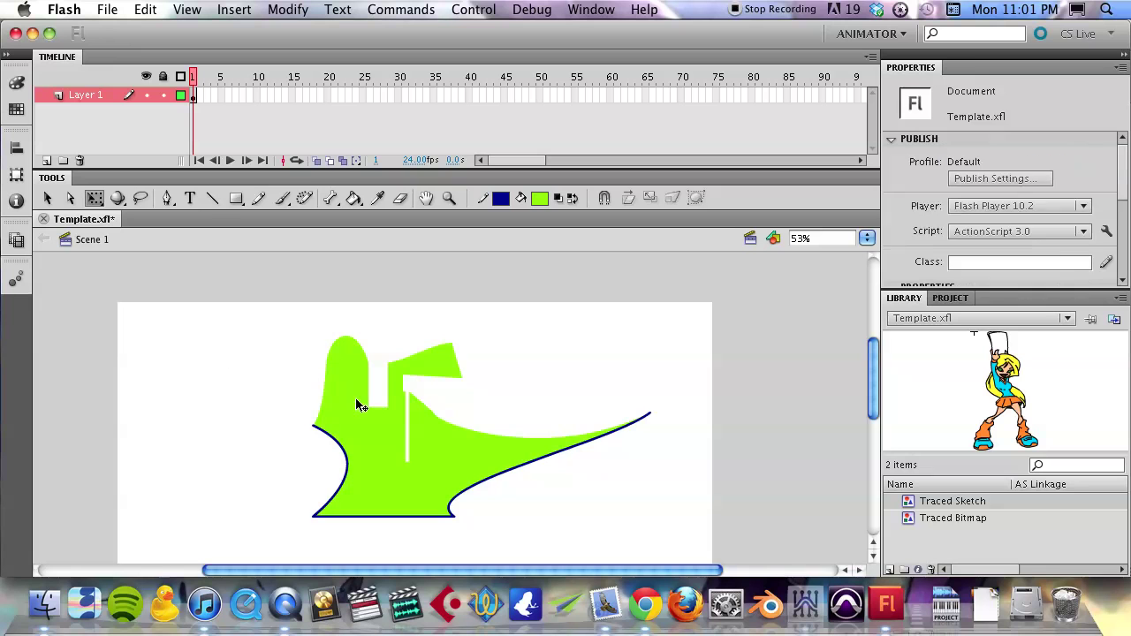
click(347, 402)
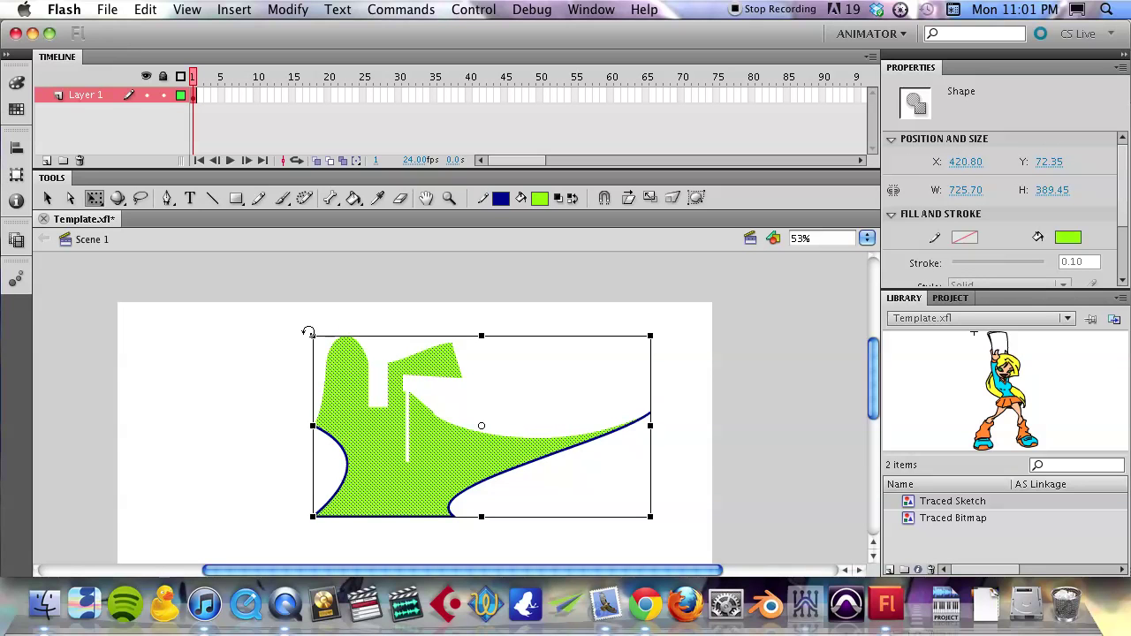
Try a rotation, undo it, then rotate the shape and outline about 12° clockwise
drag(306, 330, 301, 378)
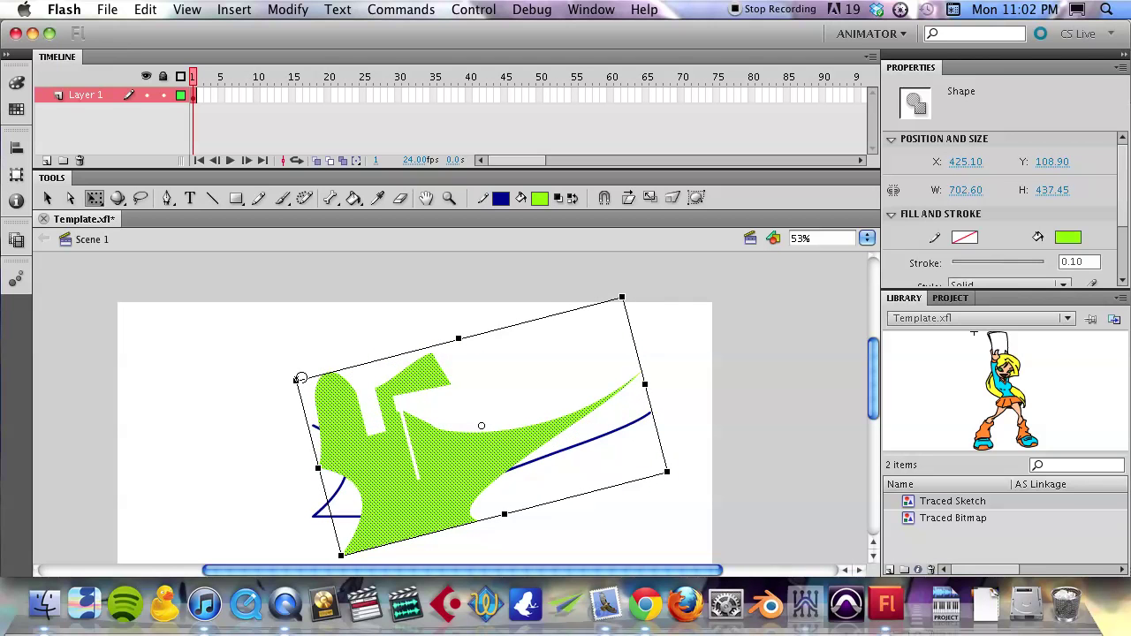
key(super+z)
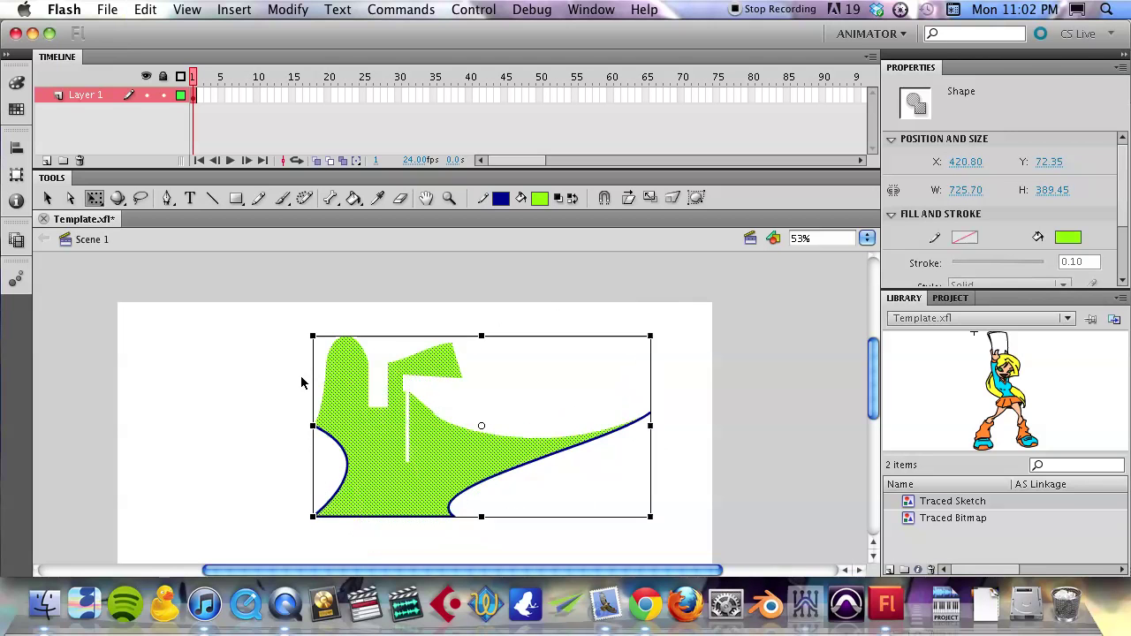
click(347, 478)
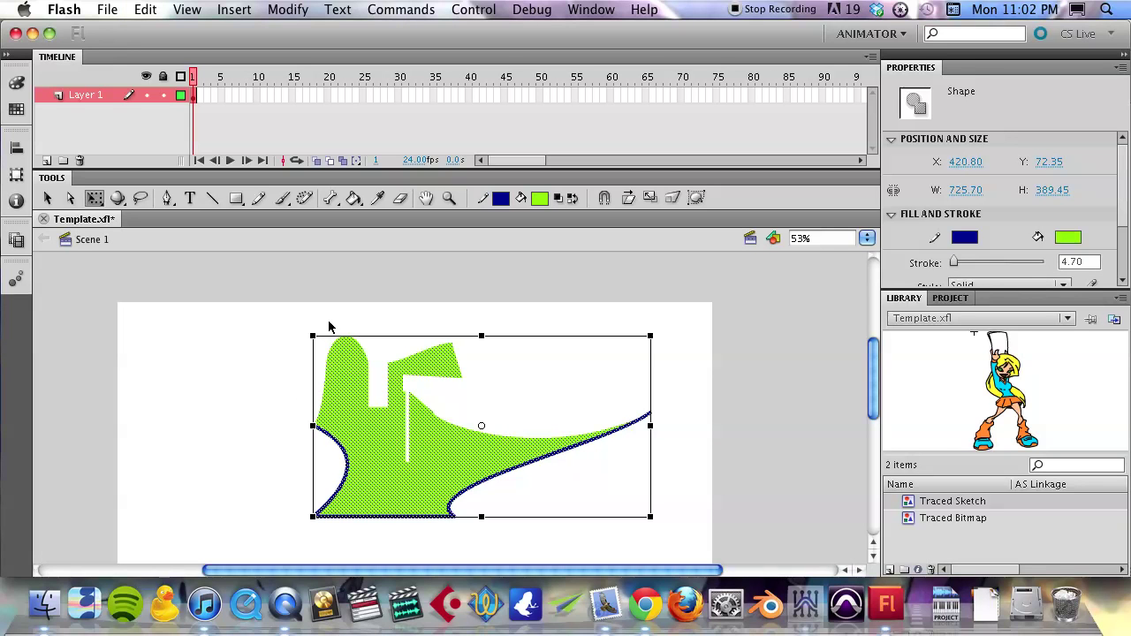
drag(309, 324, 293, 363)
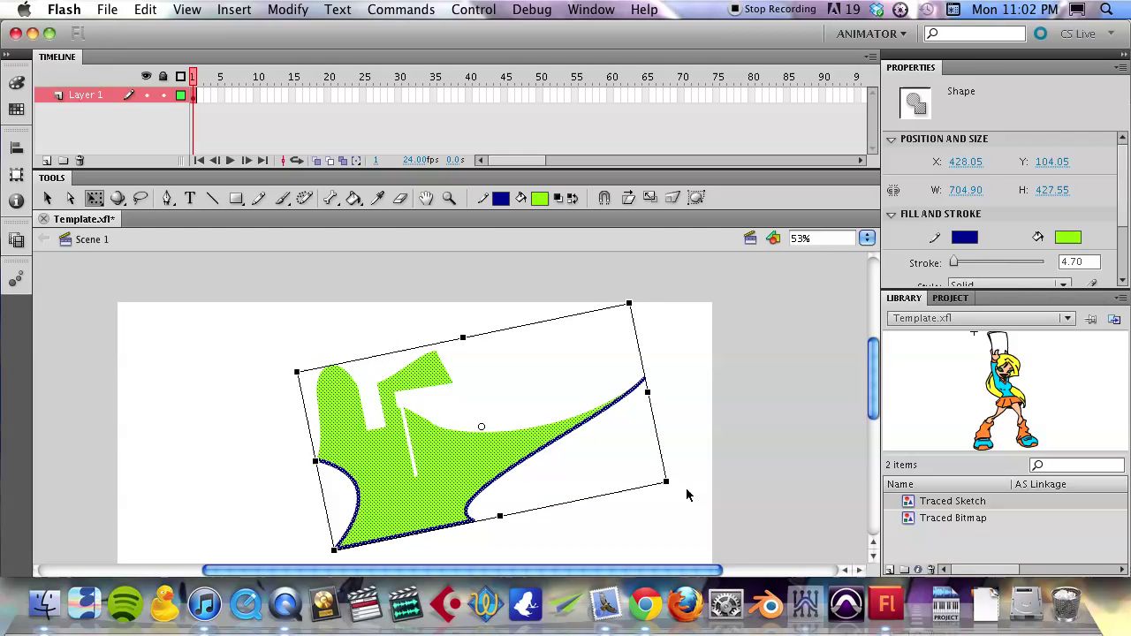
drag(676, 489, 633, 553)
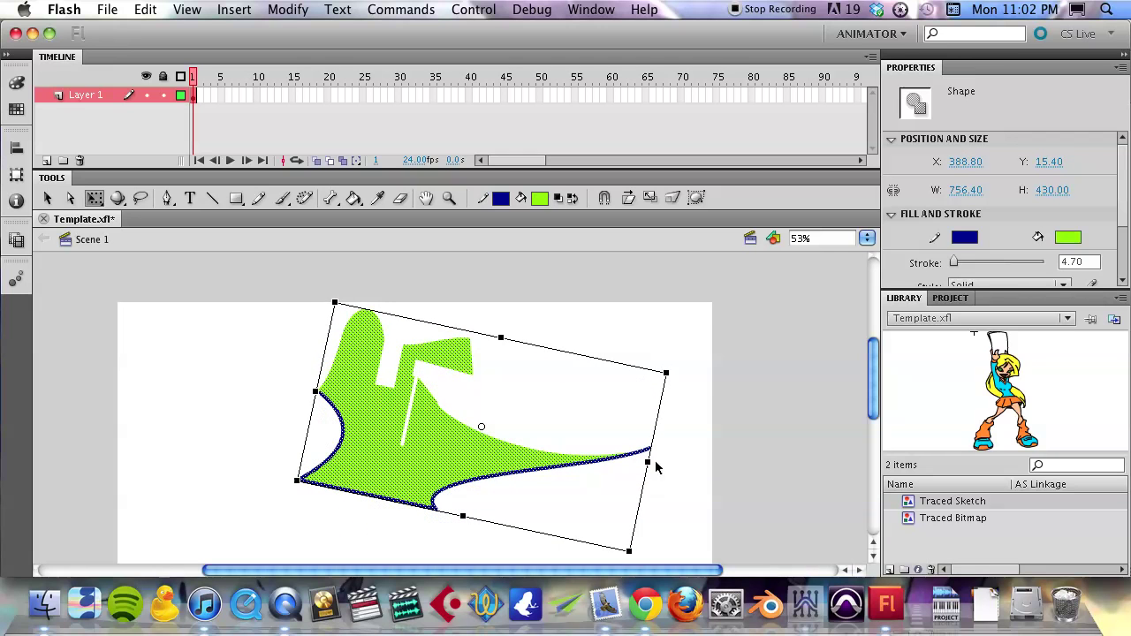
Widen the shape, adjust its height, flatten the angle, and skew it into a parallelogram
mouse_move(648, 463)
mouse_down()
mouse_move(790, 456)
mouse_move(409, 439)
mouse_move(655, 454)
mouse_up()
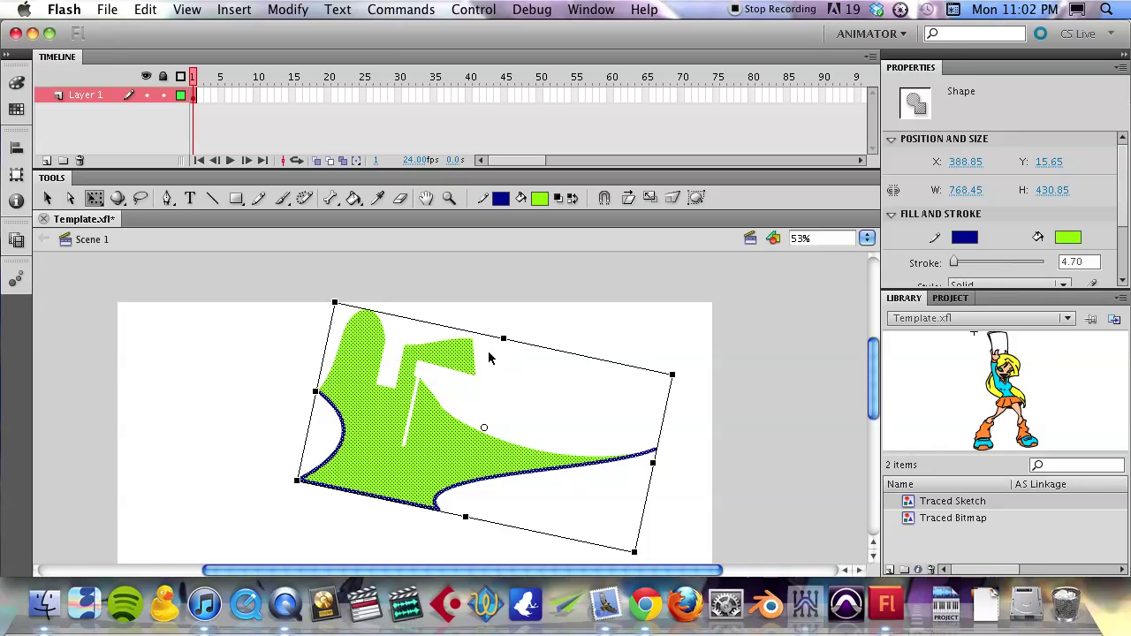
drag(503, 337, 493, 376)
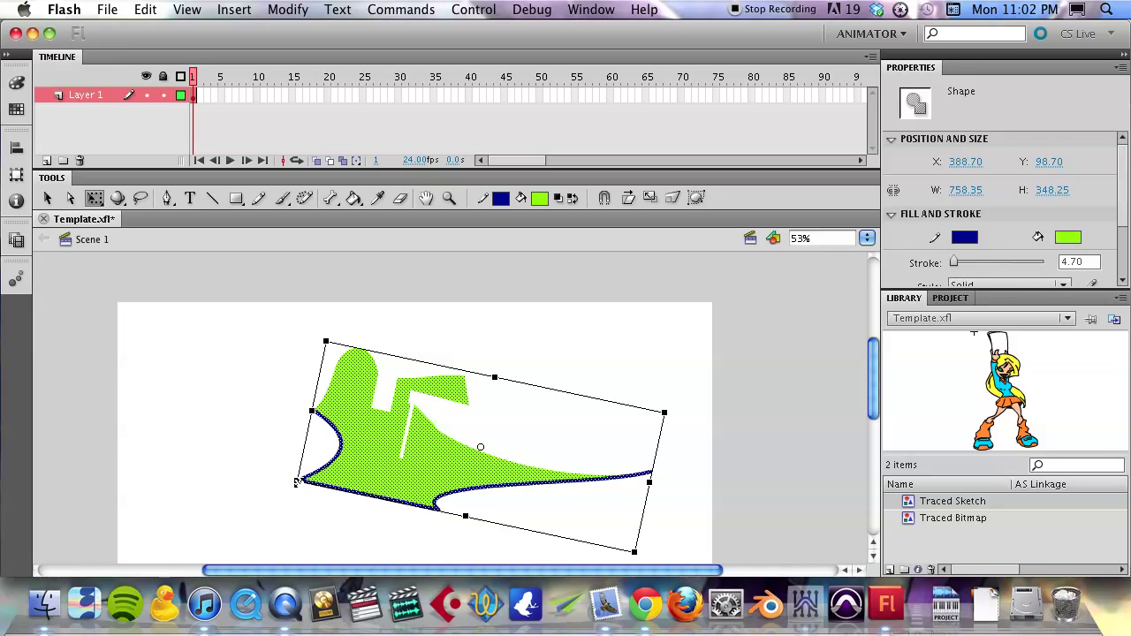
drag(664, 411, 606, 378)
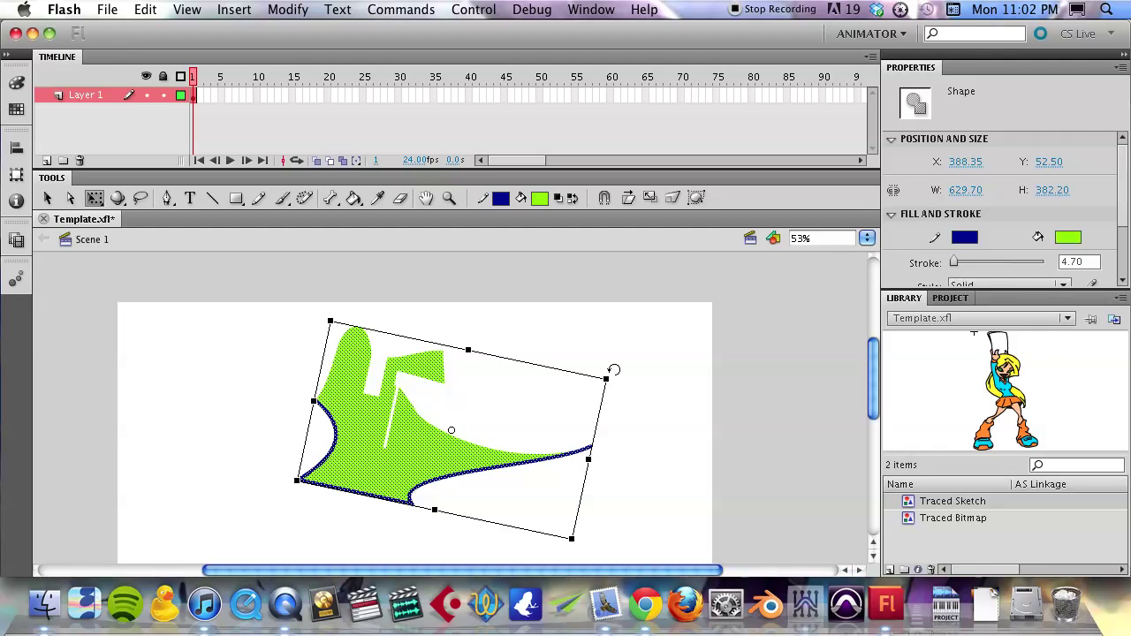
drag(613, 370, 590, 336)
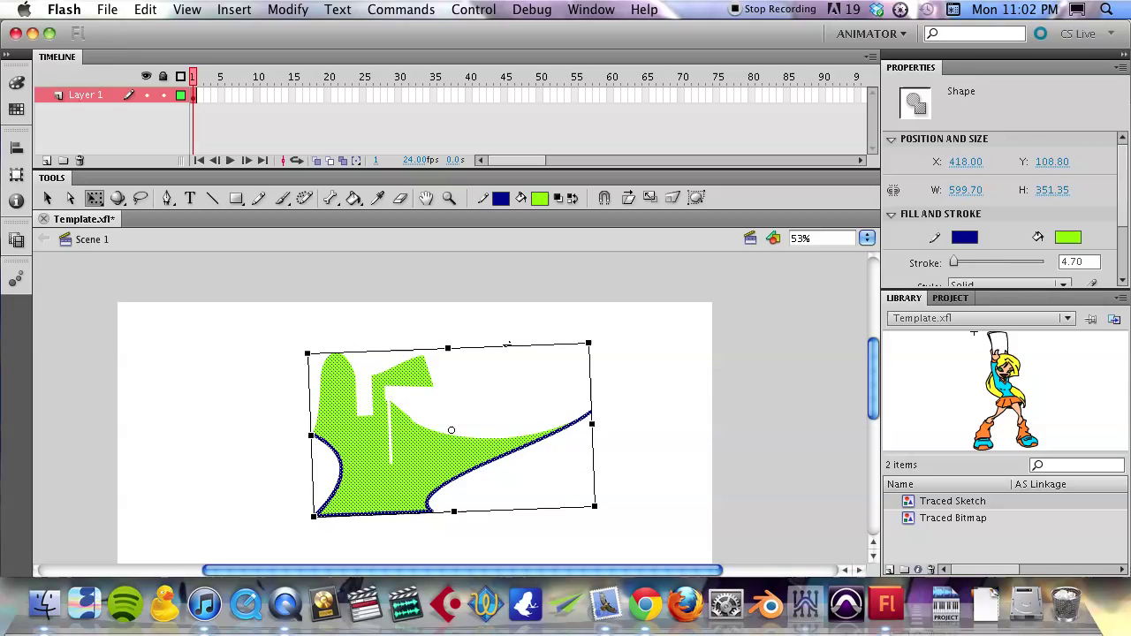
drag(507, 345, 380, 349)
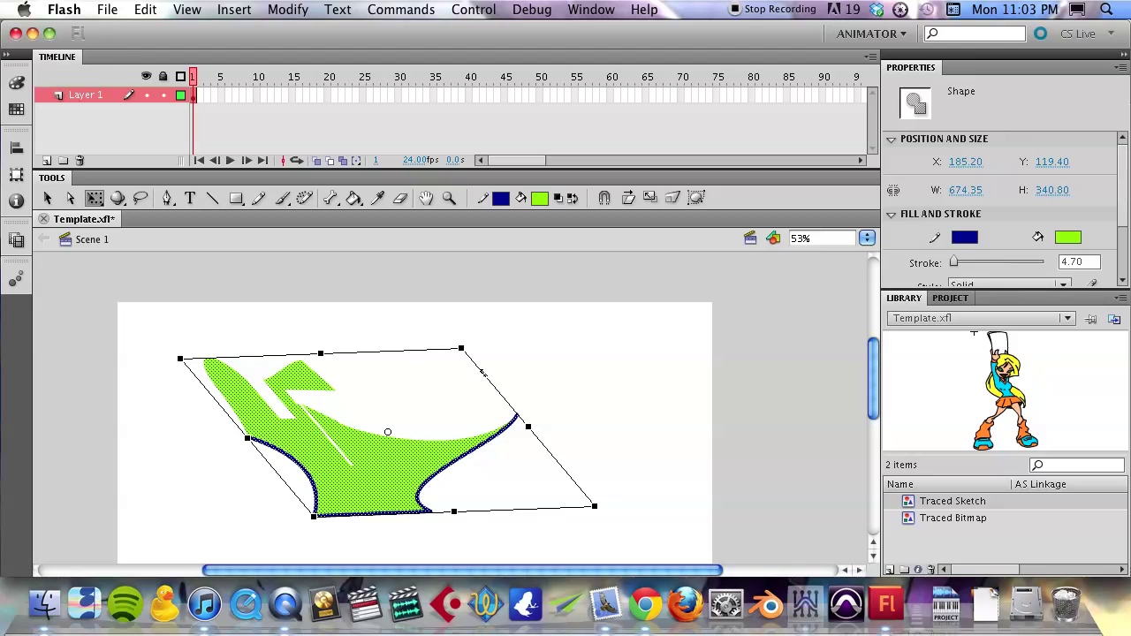
Skew and level the shape, move it up, and rotate around a new pivot to W 821.55, H 283.85
drag(483, 373, 506, 443)
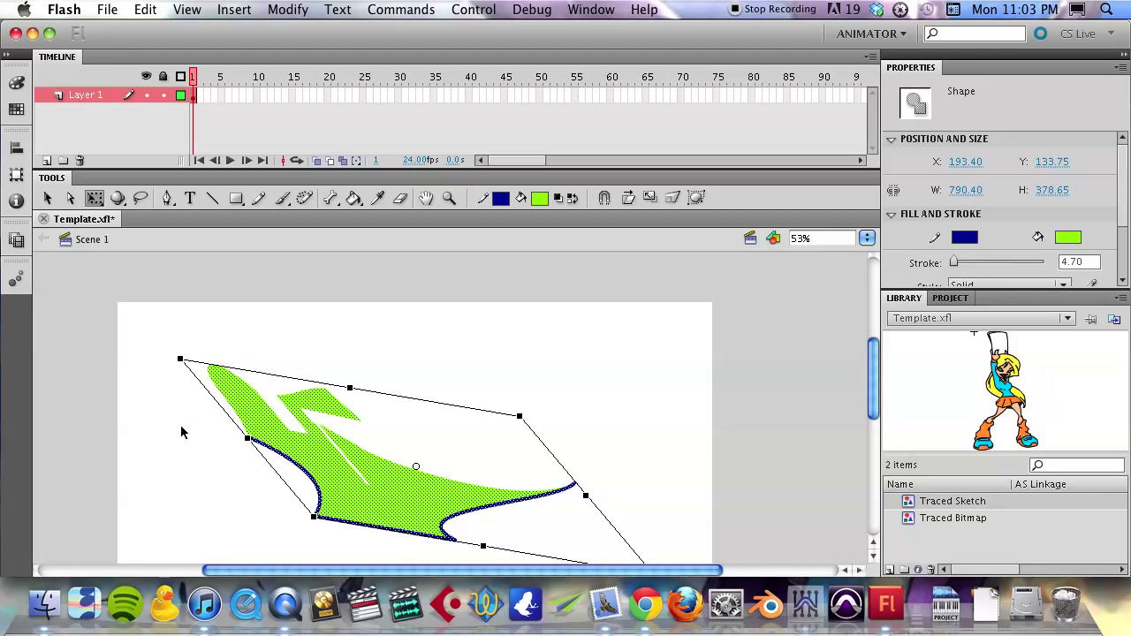
drag(168, 352, 130, 388)
drag(427, 487, 425, 446)
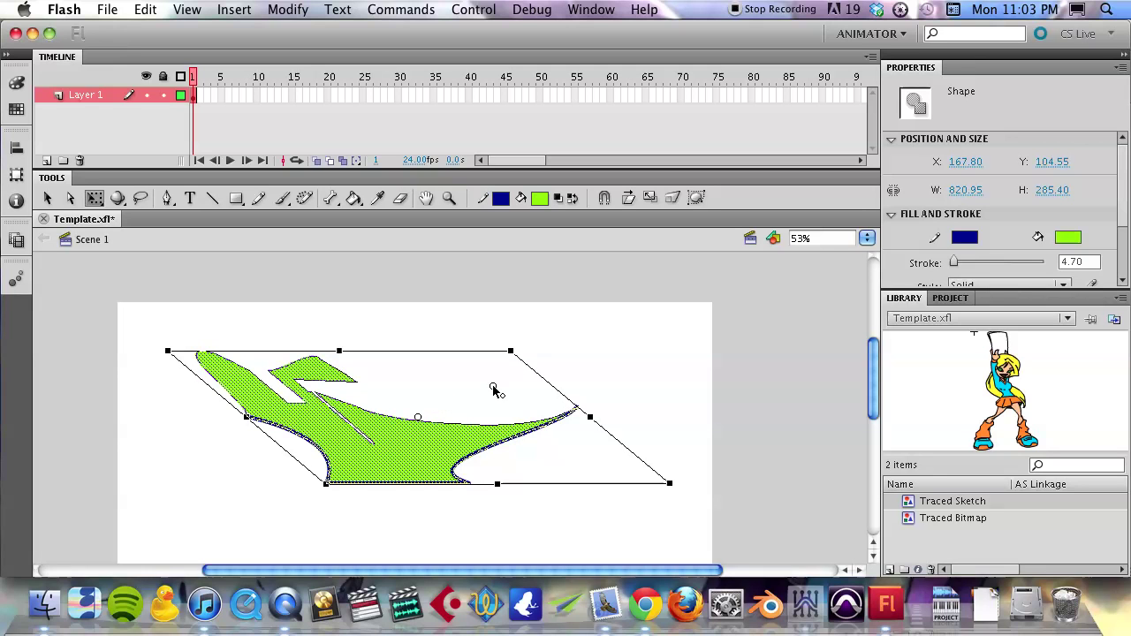
drag(575, 476, 610, 459)
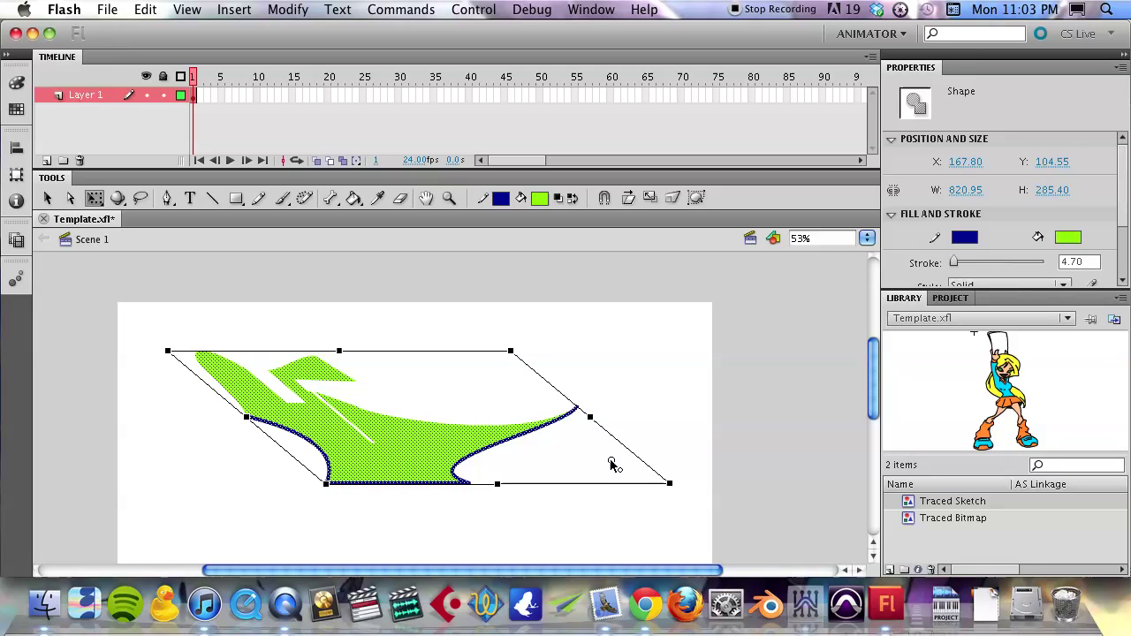
mouse_move(161, 342)
mouse_down()
mouse_move(197, 283)
mouse_move(256, 256)
mouse_move(167, 497)
mouse_move(174, 345)
mouse_move(136, 508)
mouse_move(151, 345)
mouse_move(165, 365)
mouse_move(169, 347)
mouse_up()
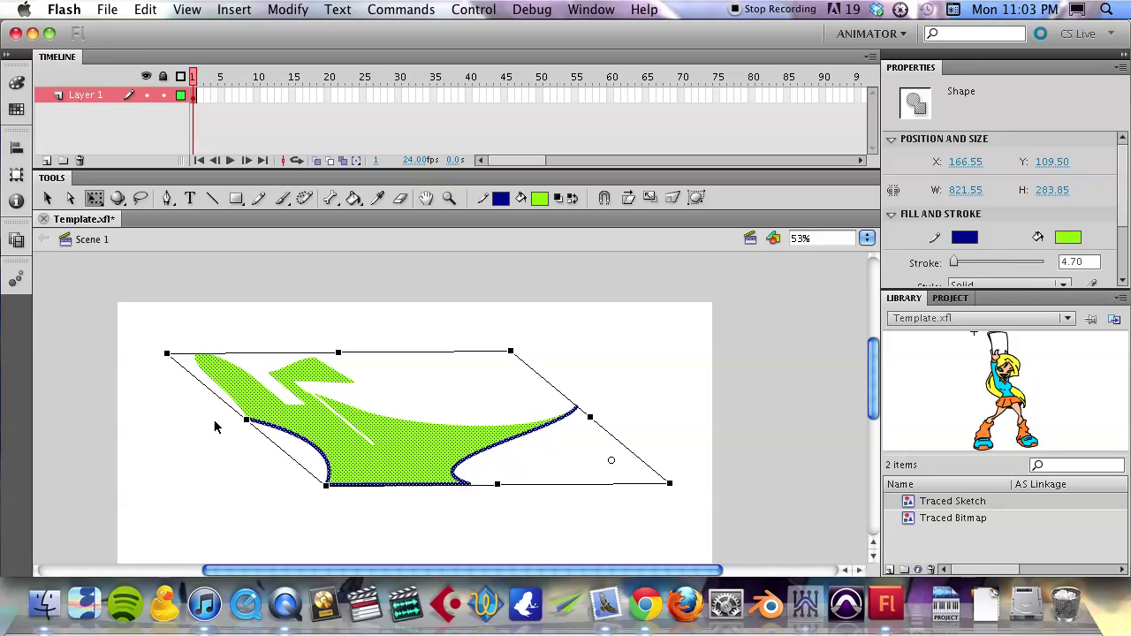
Undo the skew and scale the shape down proportionally to W 745.55 by H 257.60
key(super+z)
key(super+a)
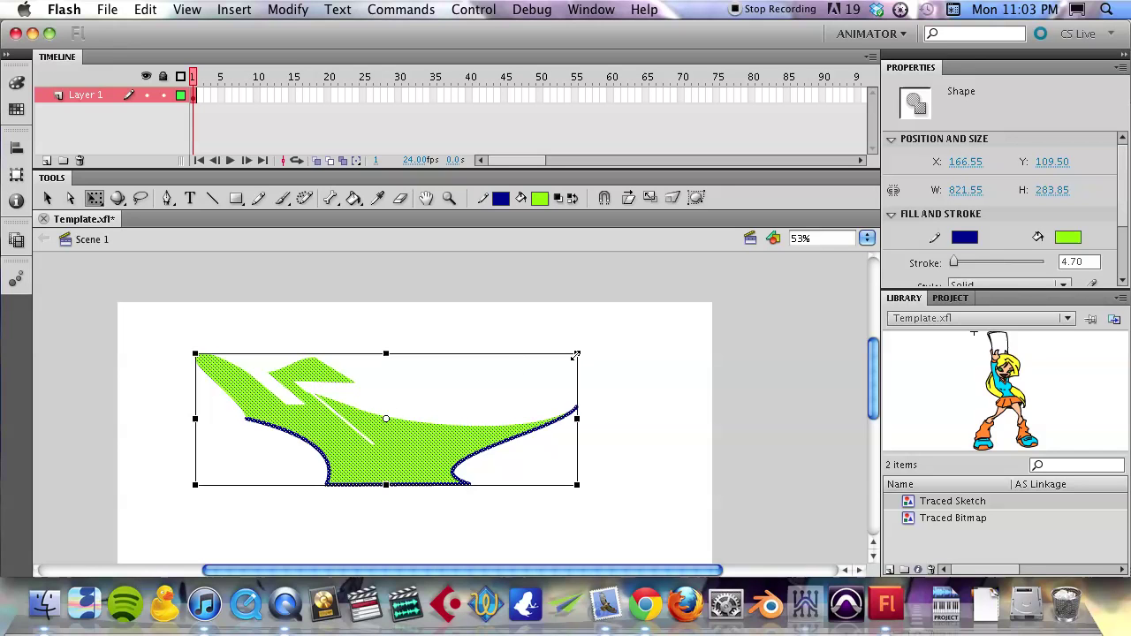
drag(577, 355, 534, 323)
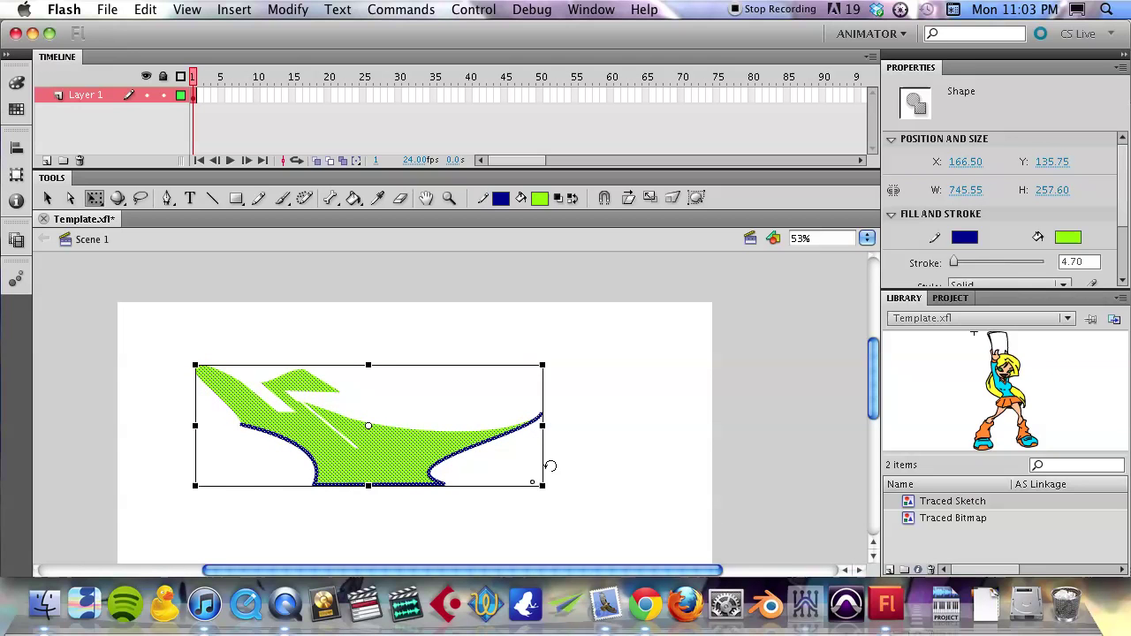
Try several rotations and a skew, undo each so the shape stays level, and deselect it
drag(565, 447, 506, 522)
key(super+z)
drag(513, 450, 517, 383)
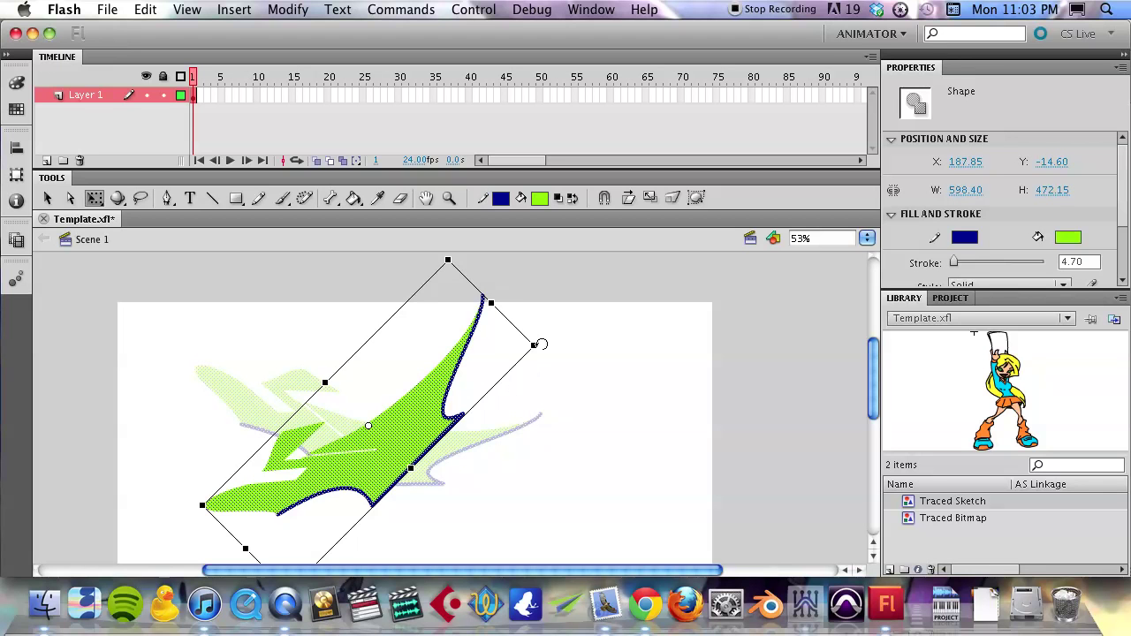
drag(541, 344, 333, 277)
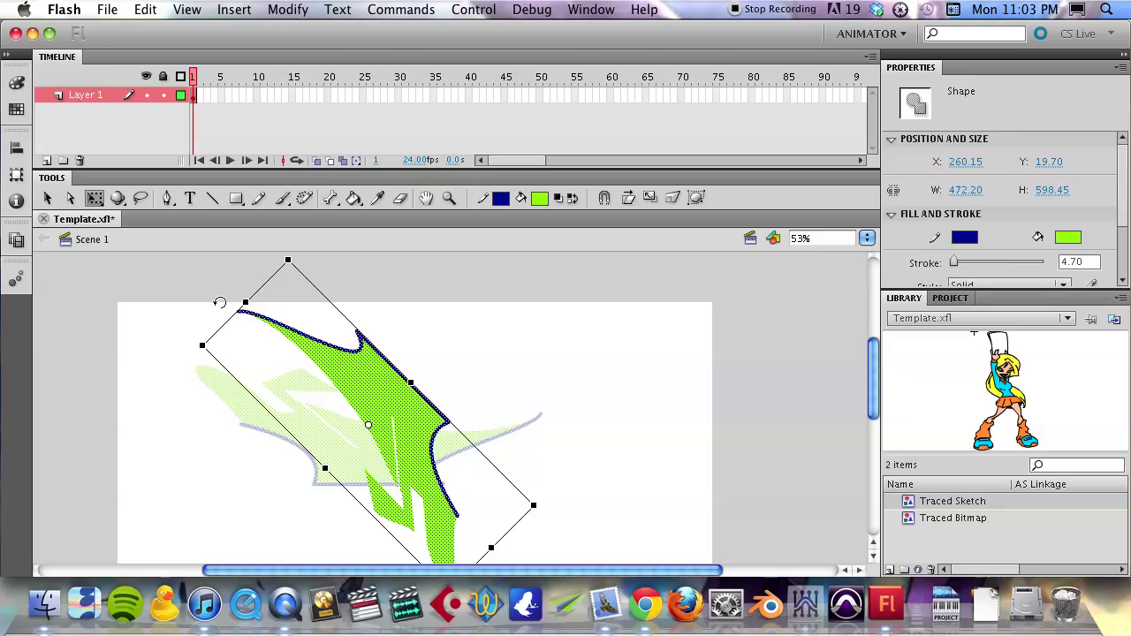
drag(220, 303, 210, 311)
key(super+z)
drag(195, 359, 488, 514)
key(super+z)
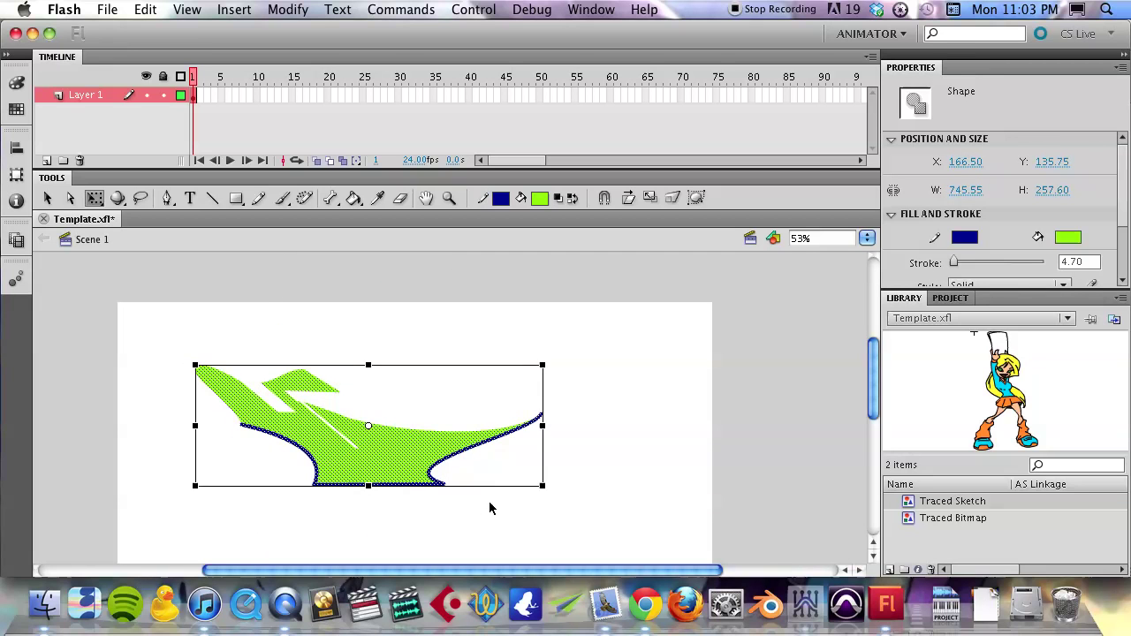
drag(489, 486, 543, 492)
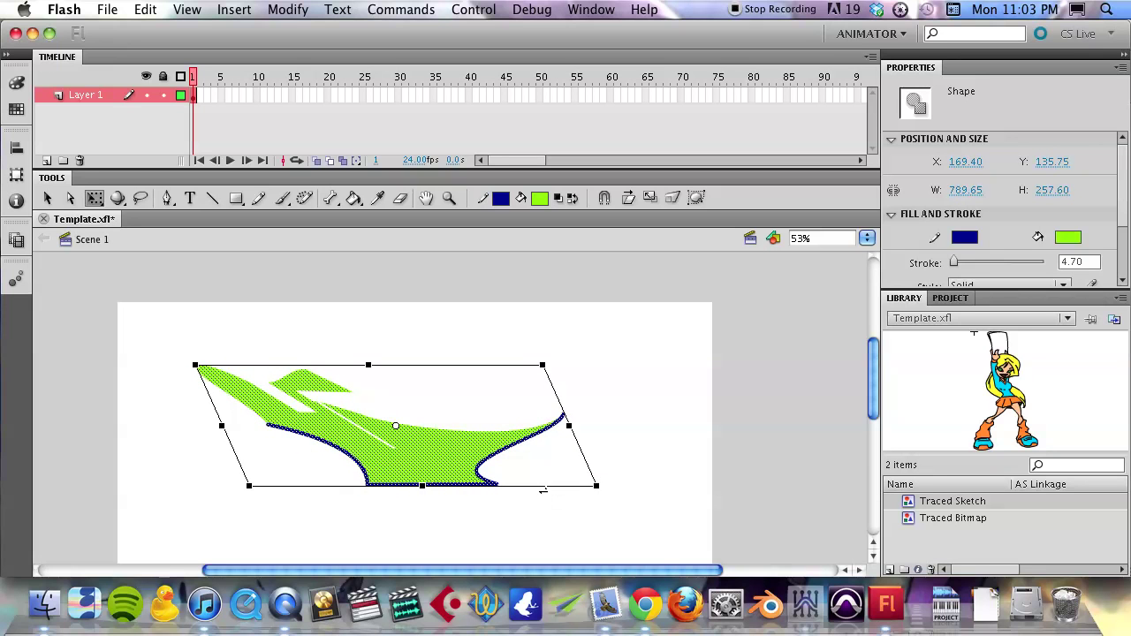
key(super+z)
click(646, 444)
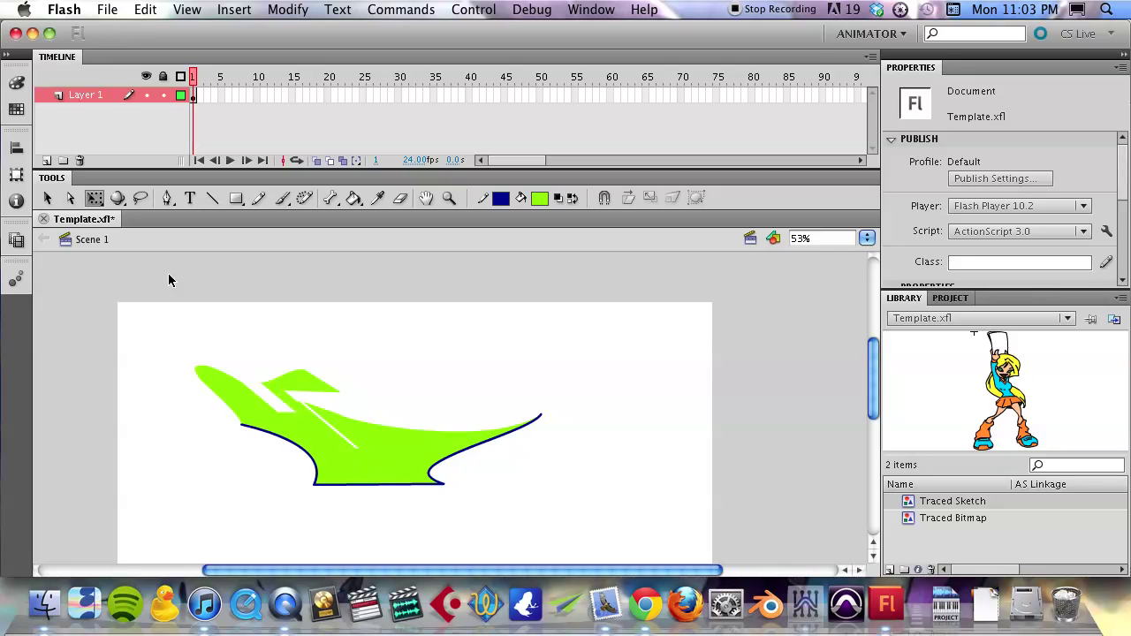
Option-drag copies of the green shape to the upper right and lower left of the stage
click(50, 200)
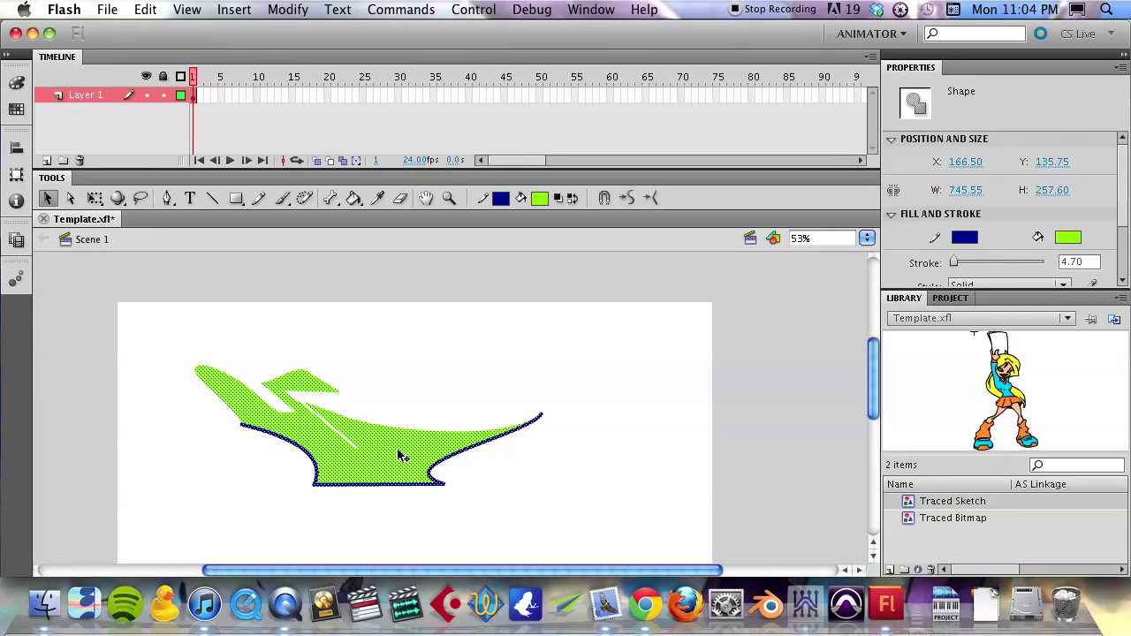
drag(400, 455, 762, 470)
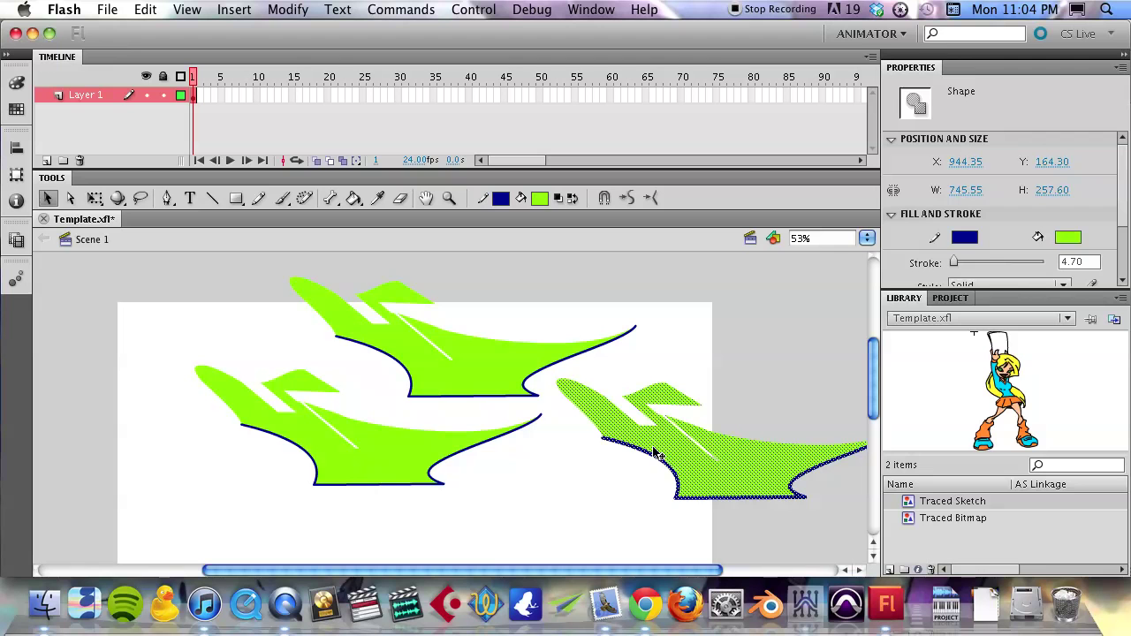
drag(654, 452, 215, 525)
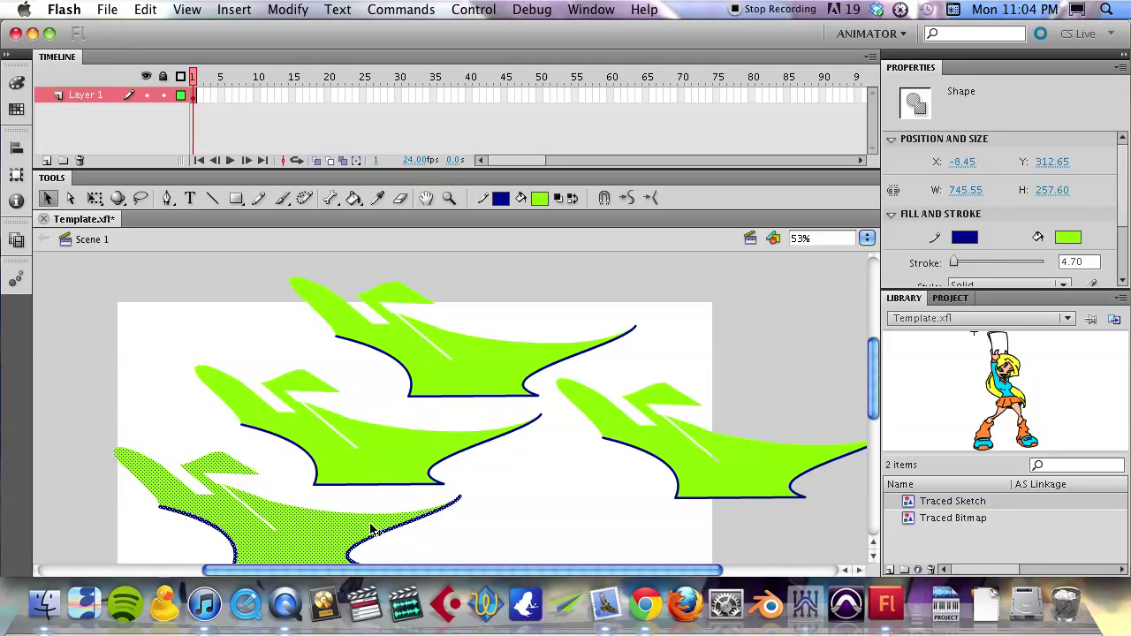
click(518, 511)
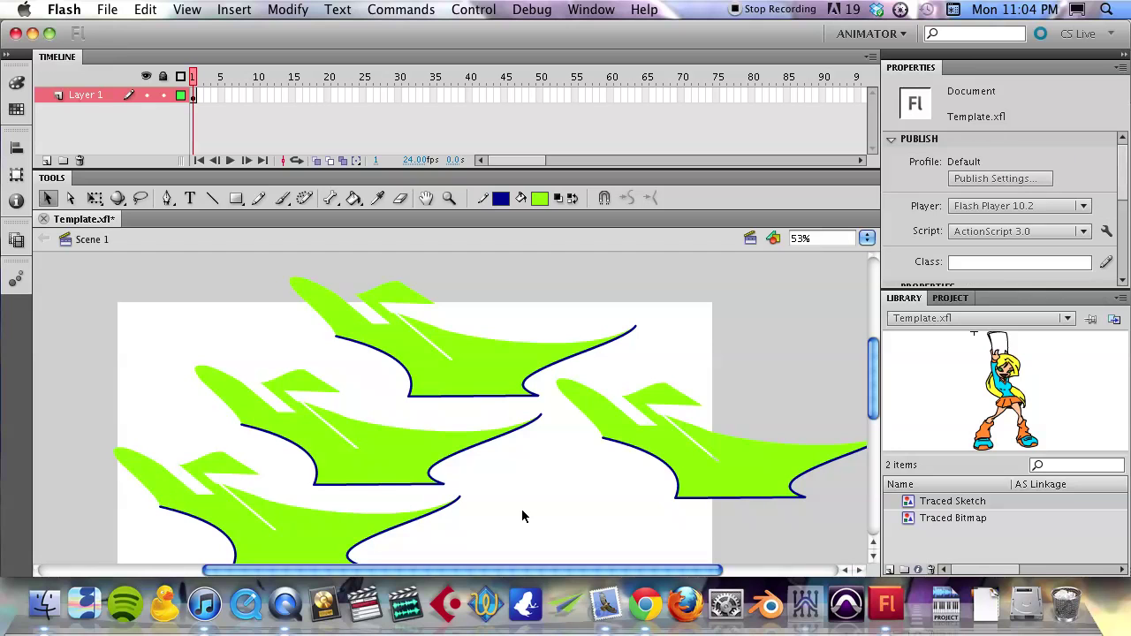